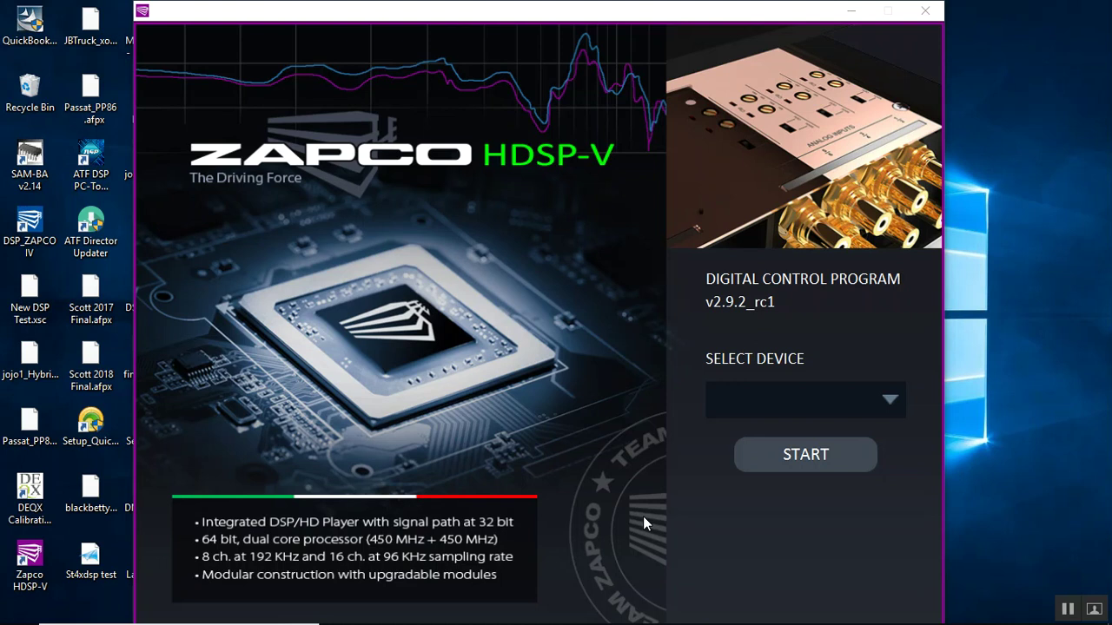
- Connect to the HDSP-Z16 V over COM4 and start from the Default configuration
click(865, 403)
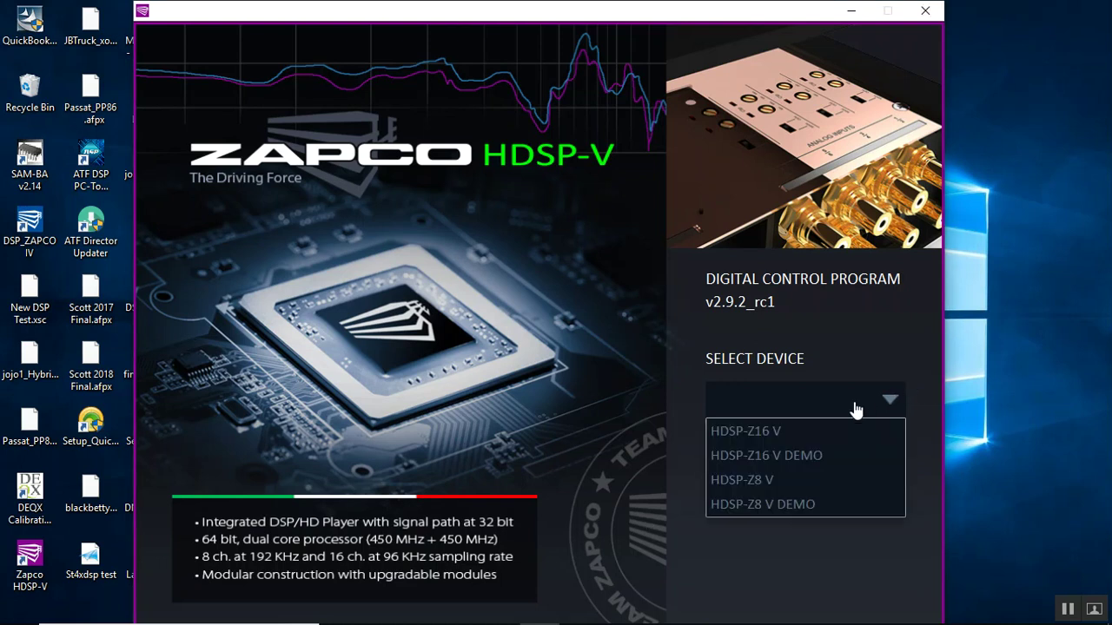
click(807, 432)
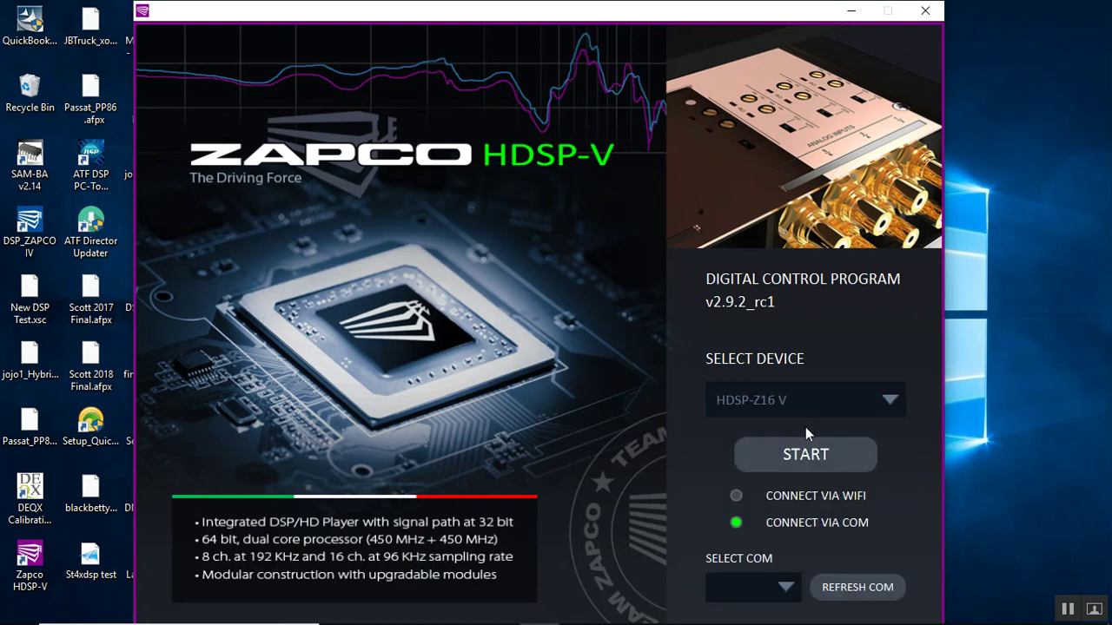
click(790, 591)
click(768, 561)
click(804, 455)
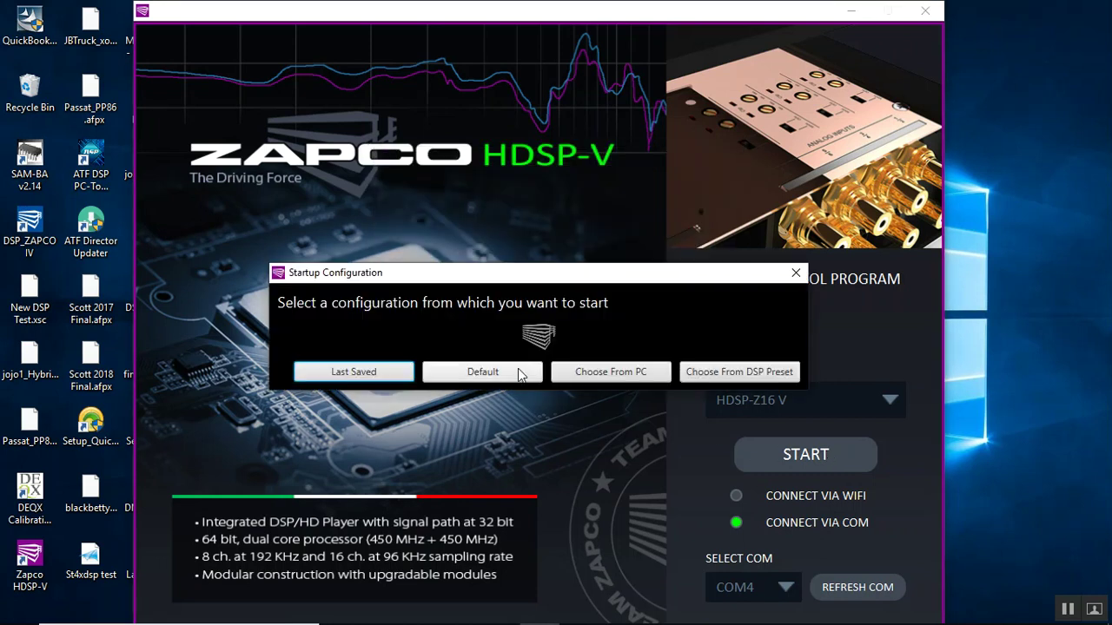
click(520, 373)
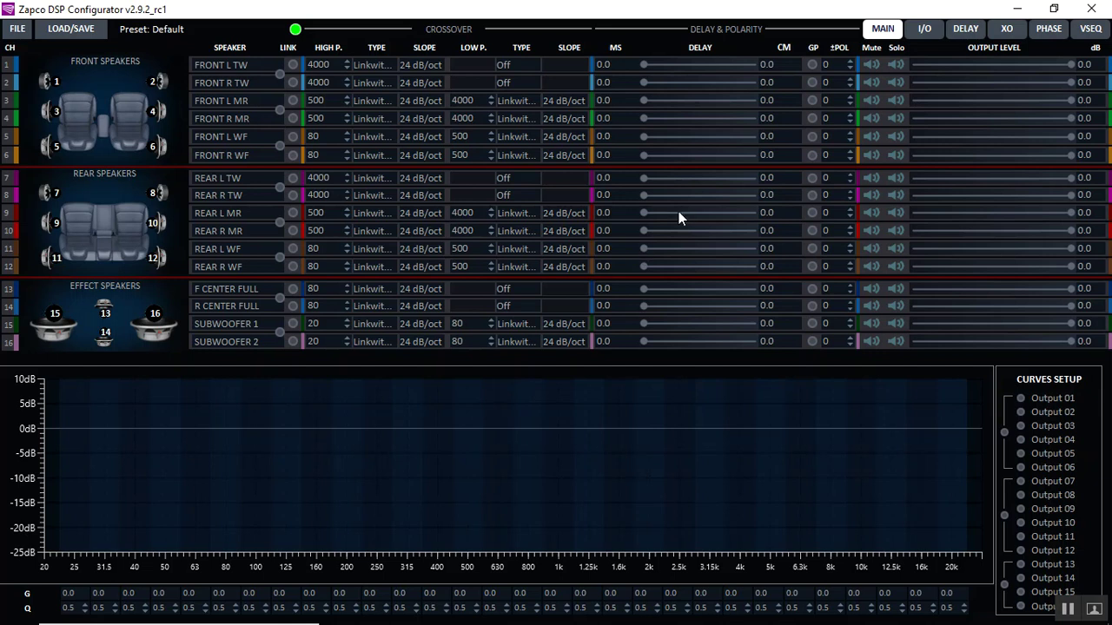
- Bring up the input/output channel configuration and choose the 2 CH input mode
click(925, 32)
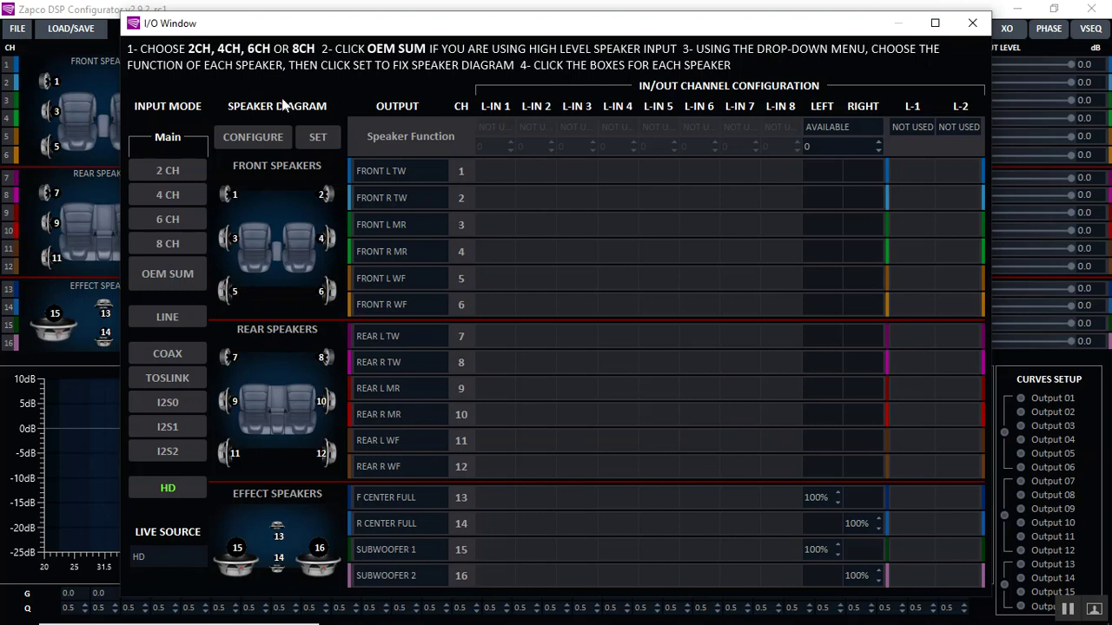
click(167, 171)
click(318, 139)
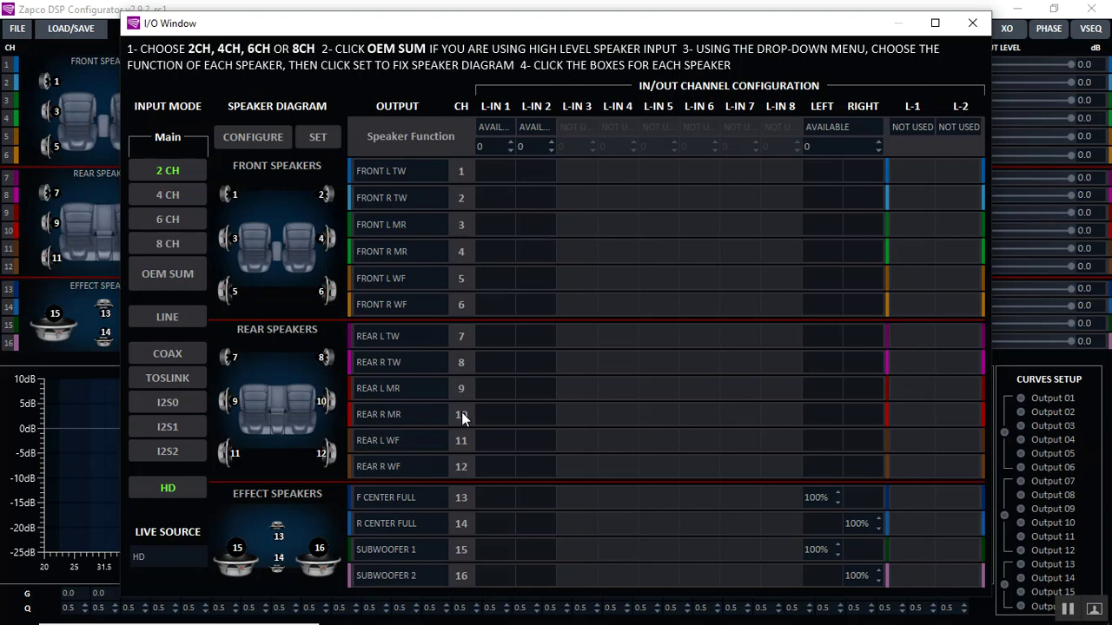
- Assign the SUBWOOFER 1 speaker function to output channels 7 and 8
click(415, 337)
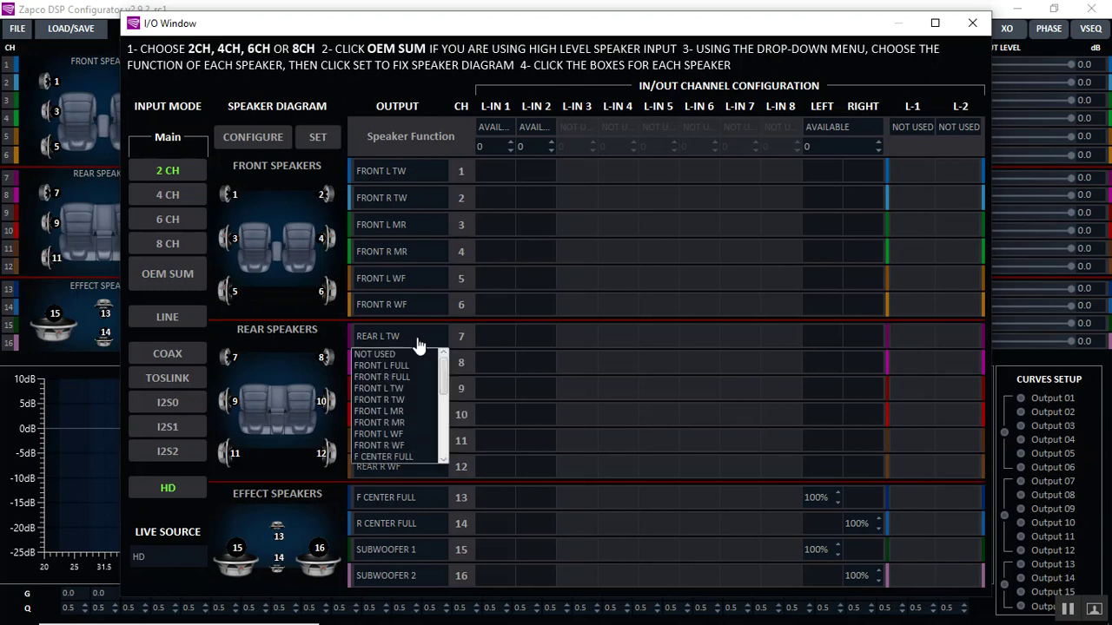
drag(443, 372, 443, 430)
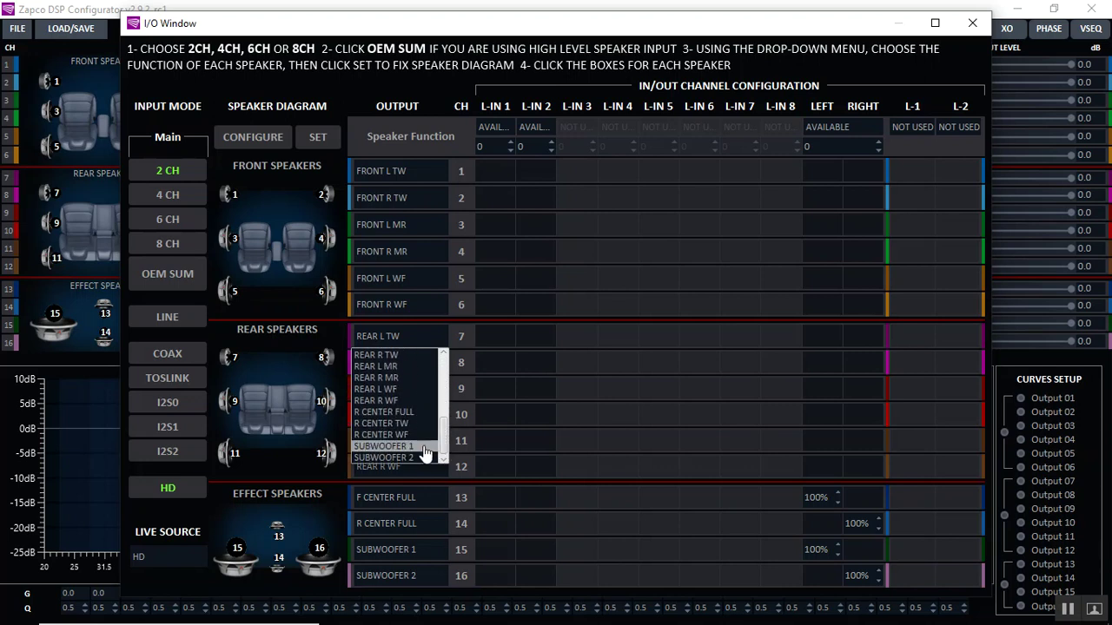
click(424, 447)
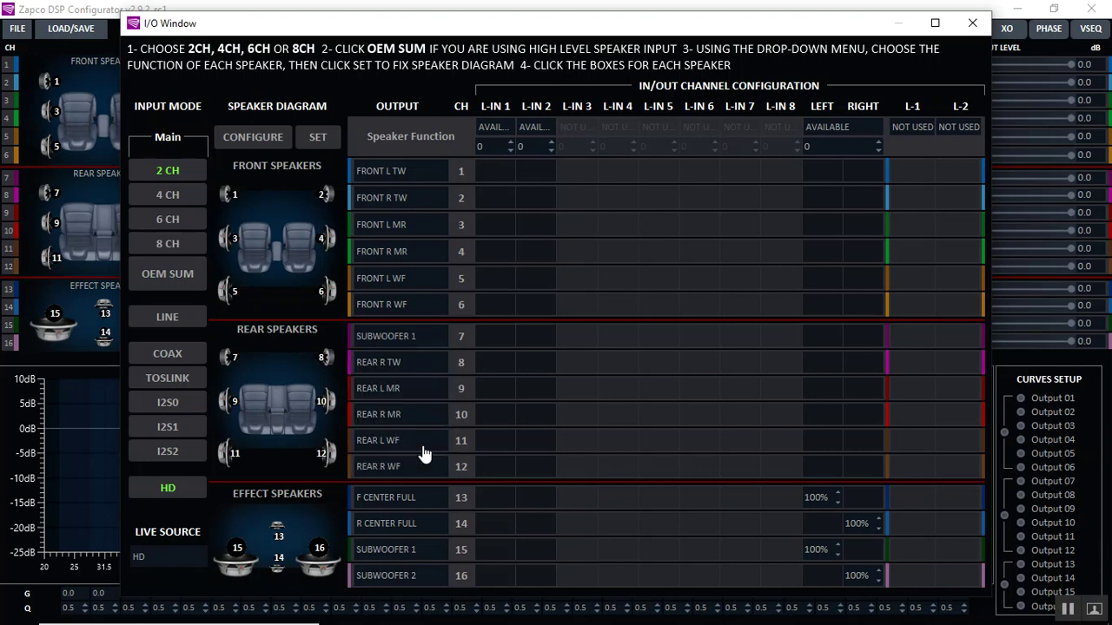
click(435, 366)
drag(443, 409, 442, 489)
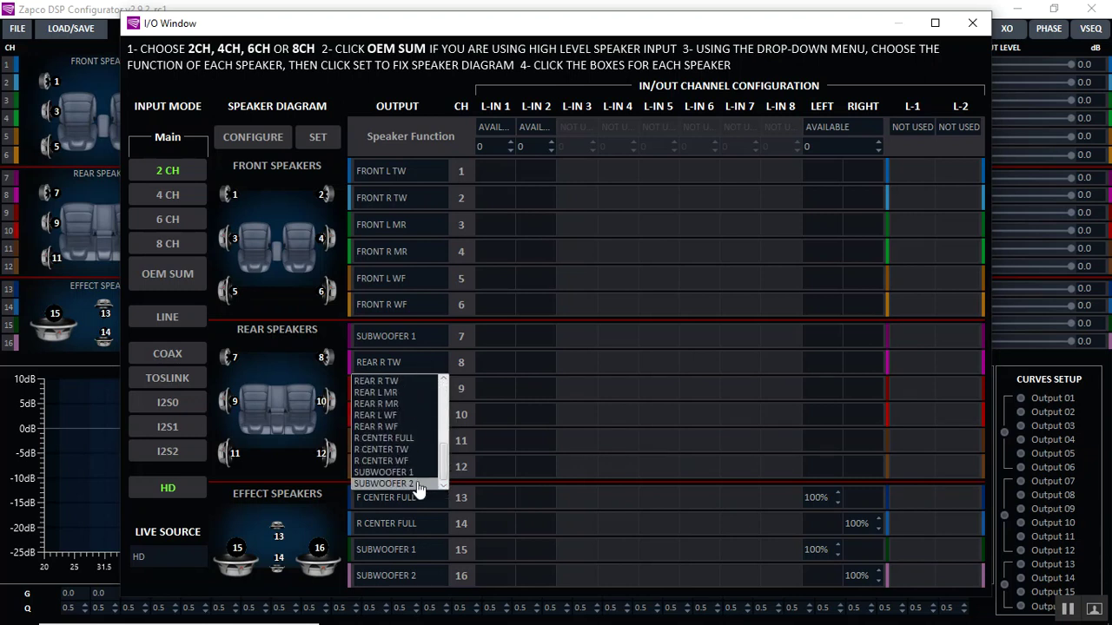
click(419, 483)
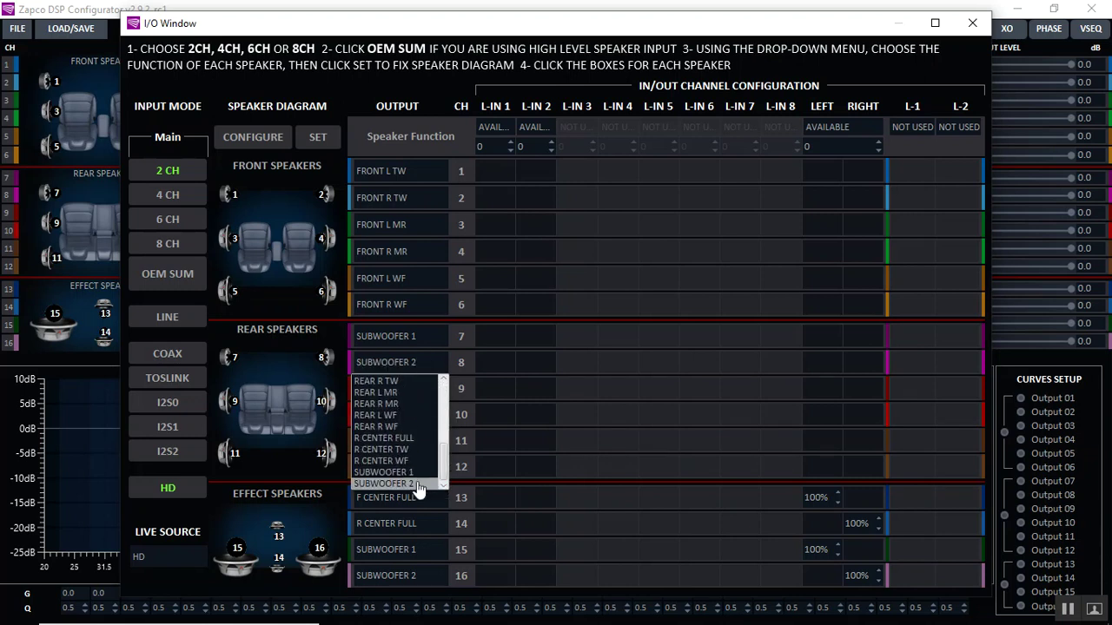
click(426, 365)
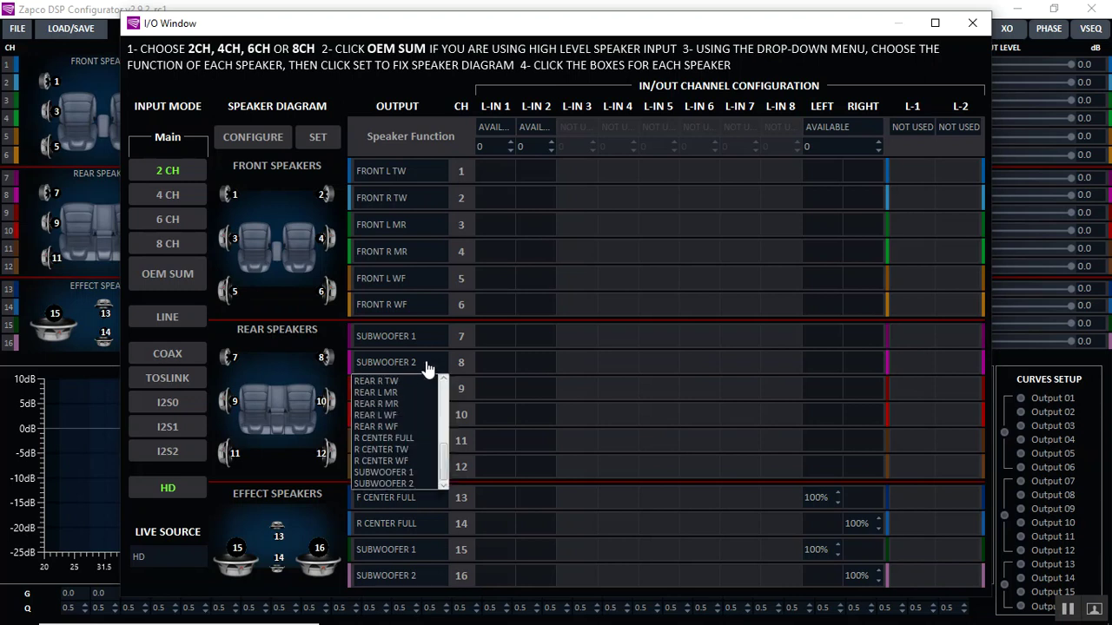
click(424, 473)
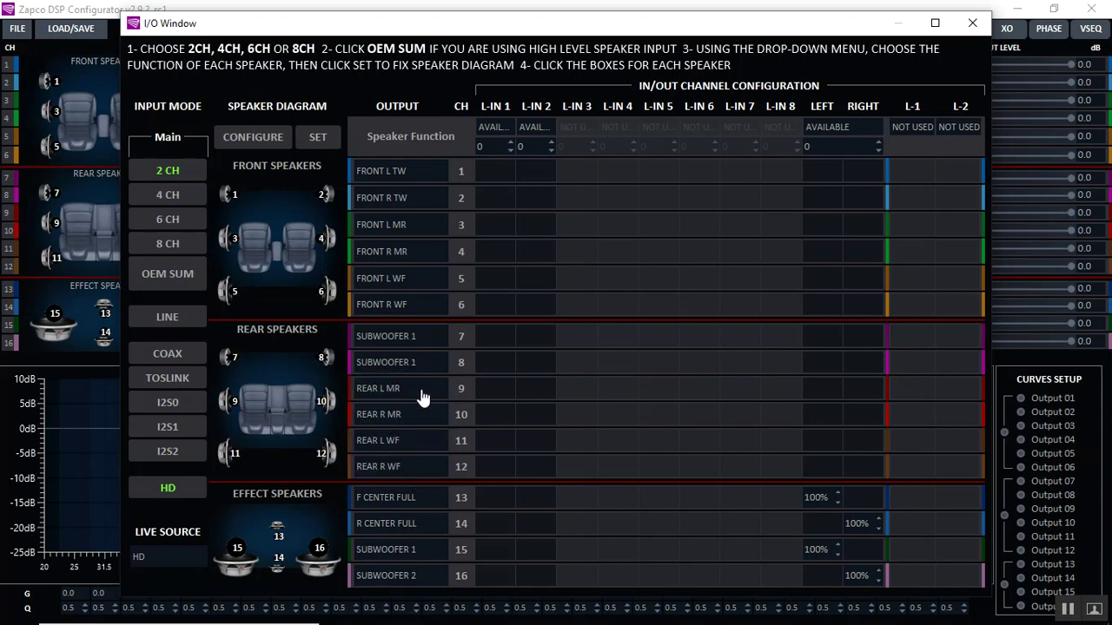
- Assign the SUBWOOFER 2 speaker function to output channels 9 and 10
click(423, 397)
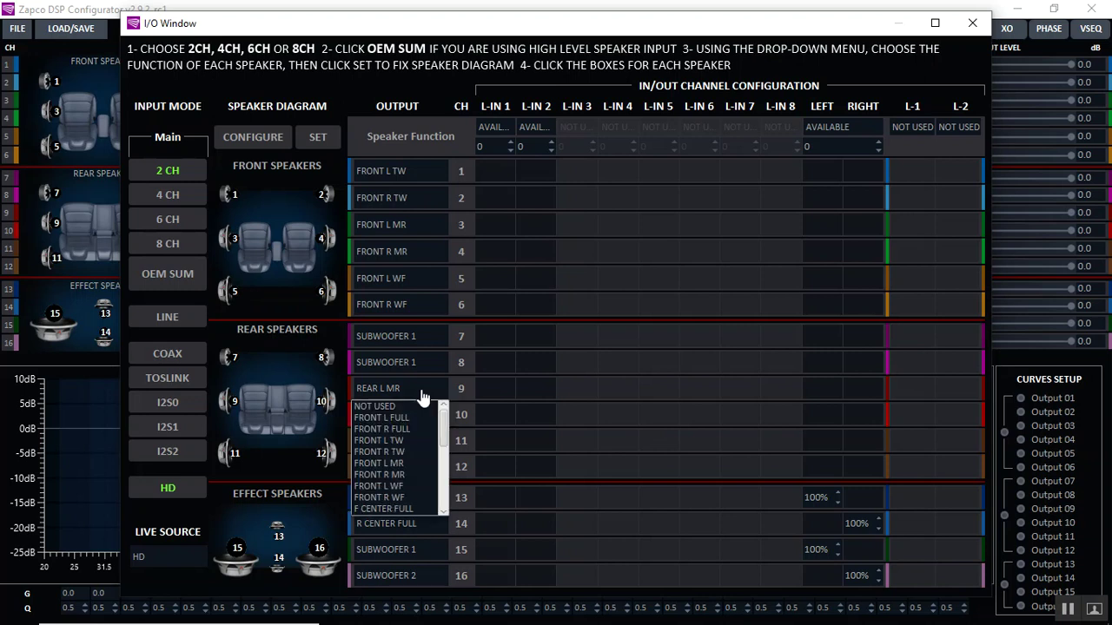
drag(442, 426, 441, 511)
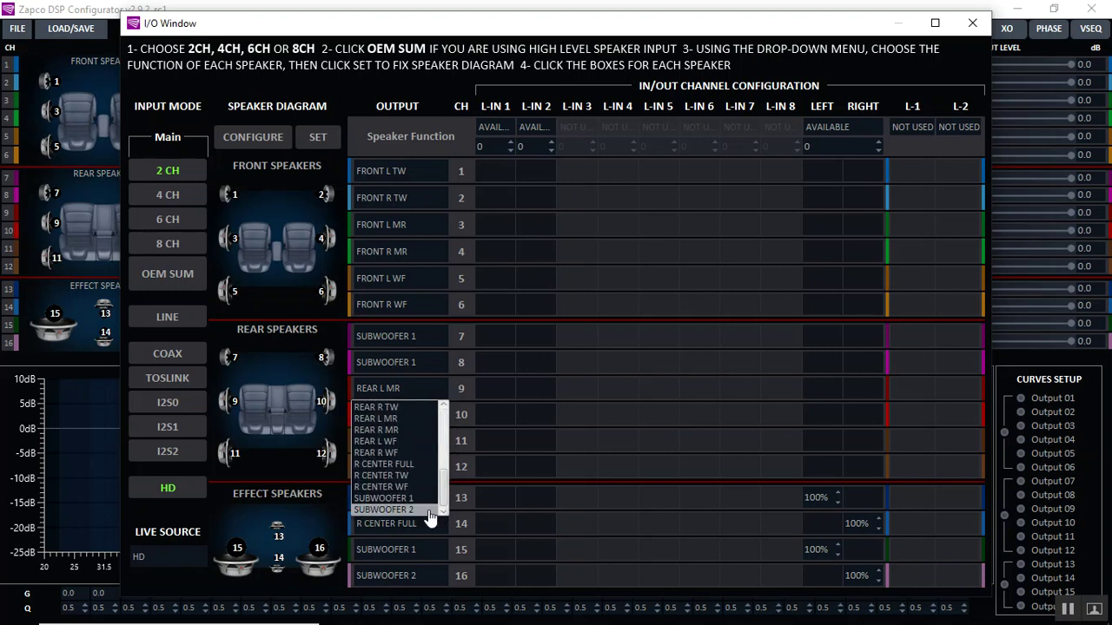
click(426, 510)
click(422, 443)
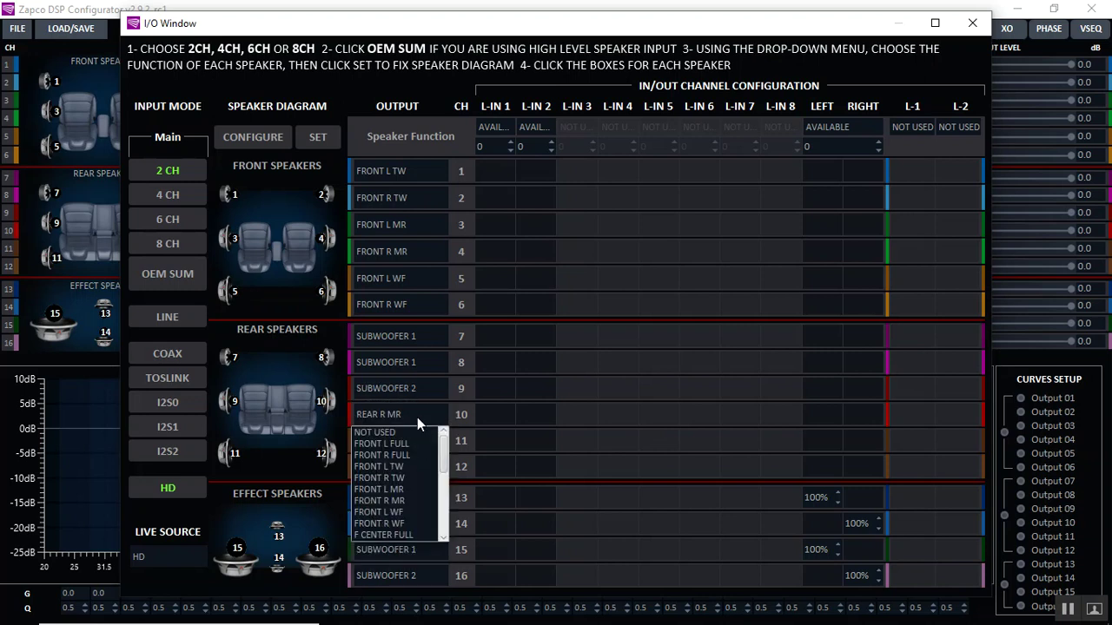
drag(444, 471, 446, 526)
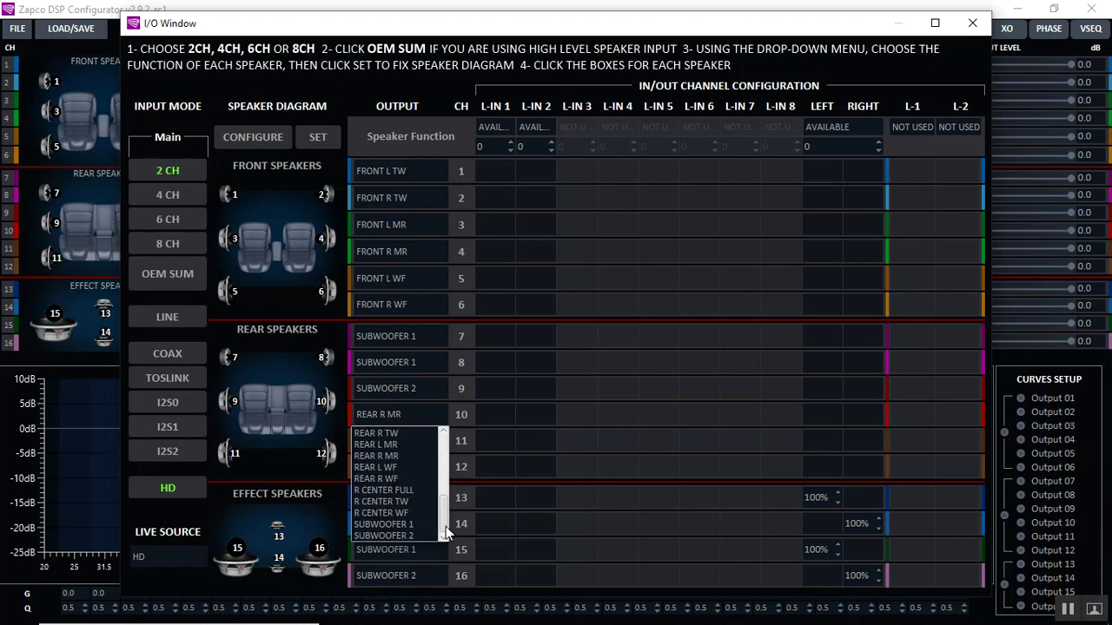
click(425, 536)
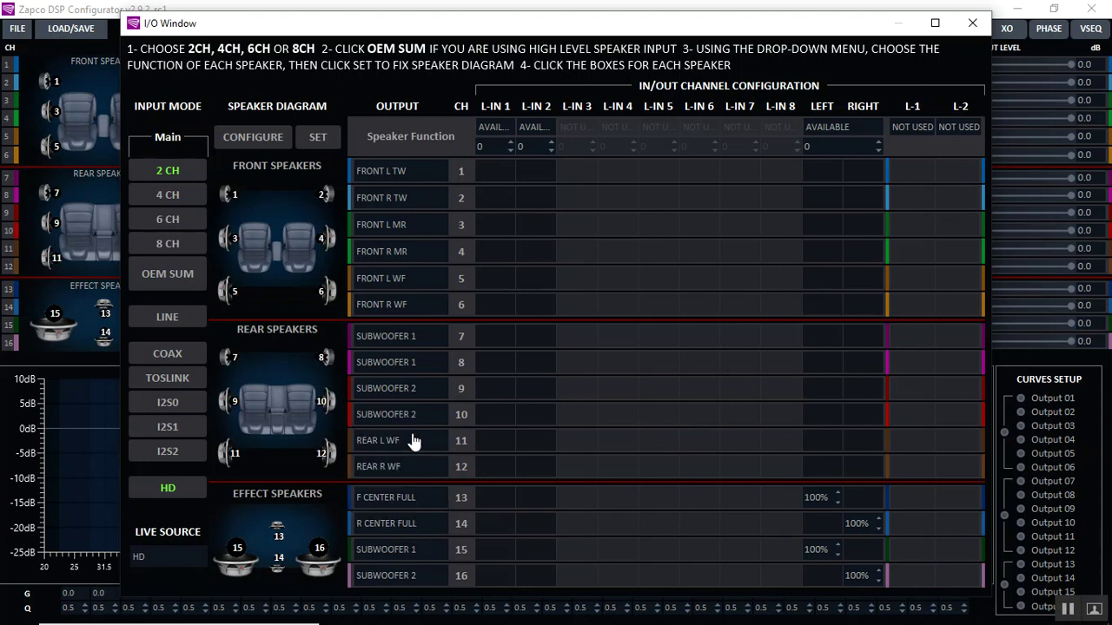
- Set the speaker function of output channels 11 through 16 to NOT USED
click(415, 443)
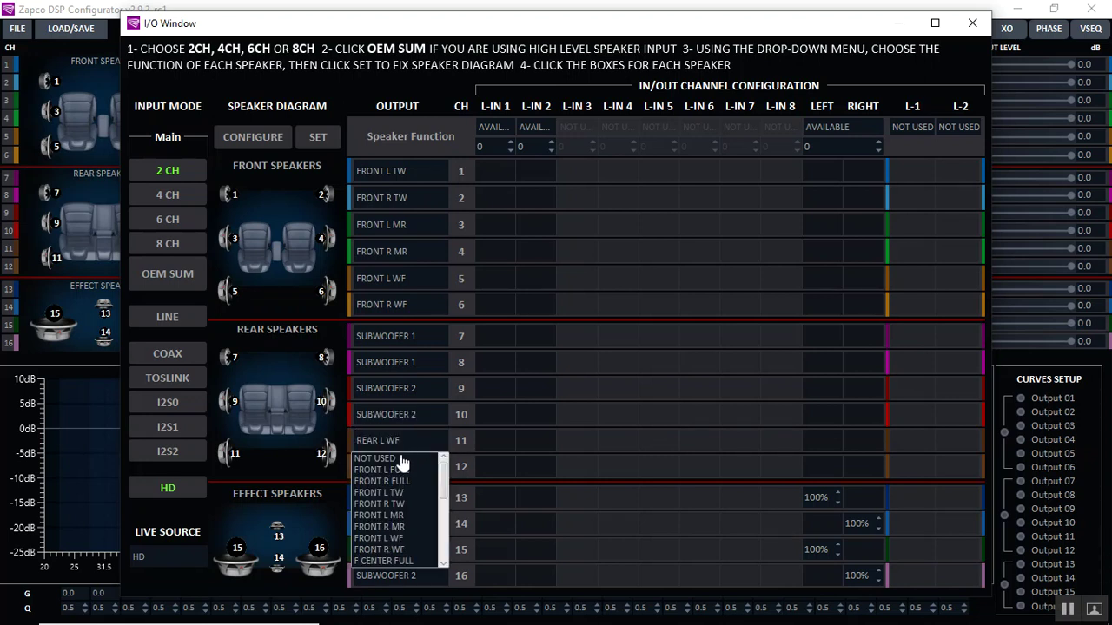
click(404, 459)
click(400, 469)
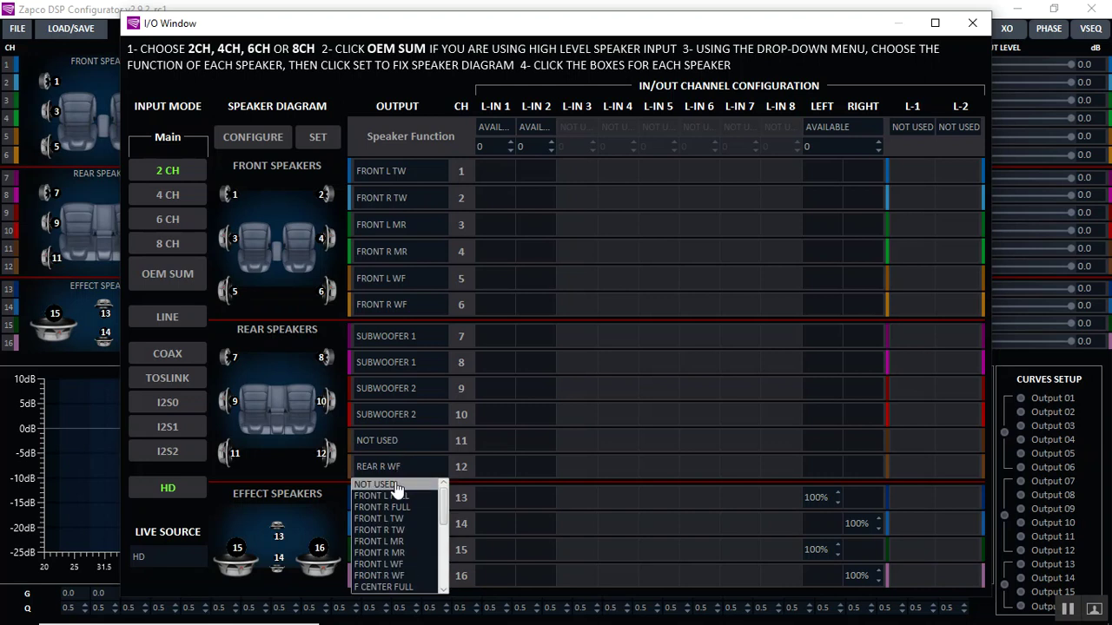
click(396, 485)
click(392, 500)
click(391, 516)
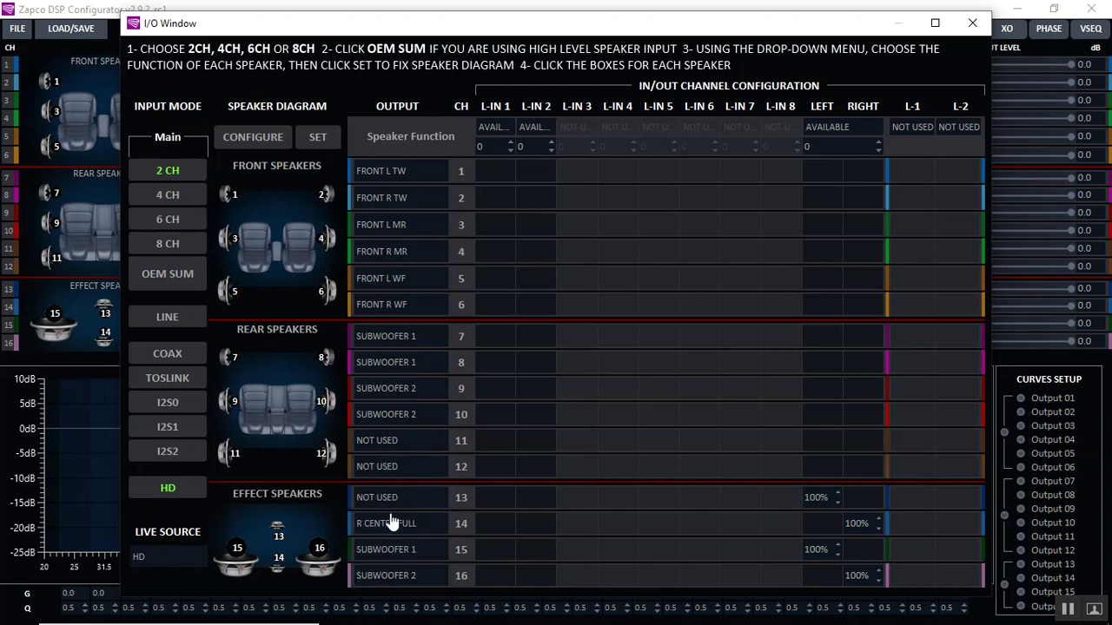
click(390, 523)
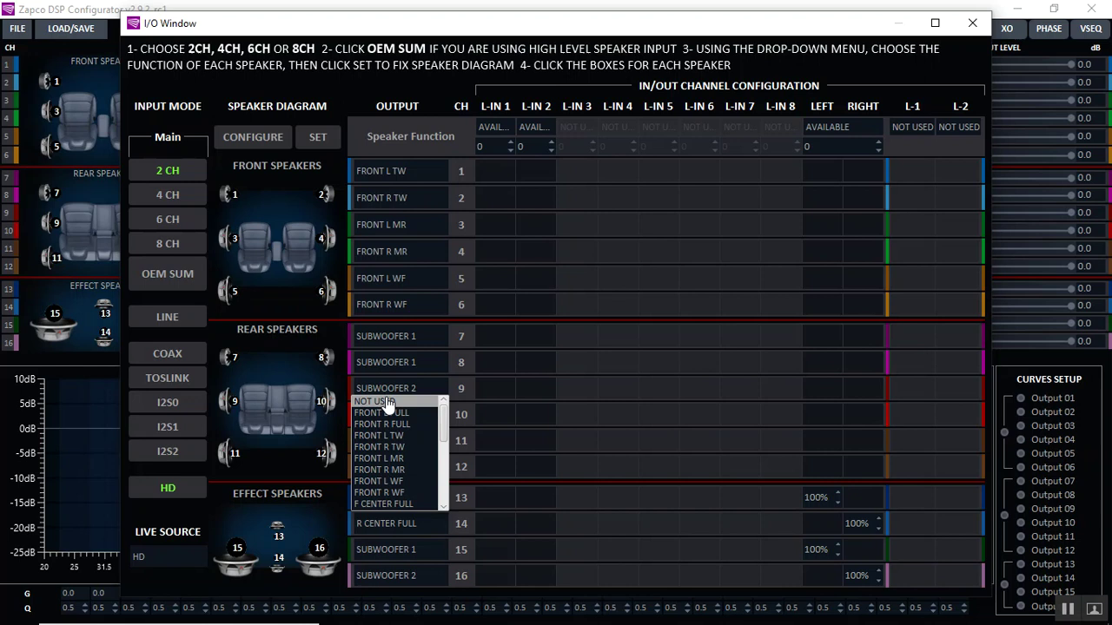
click(383, 401)
click(388, 551)
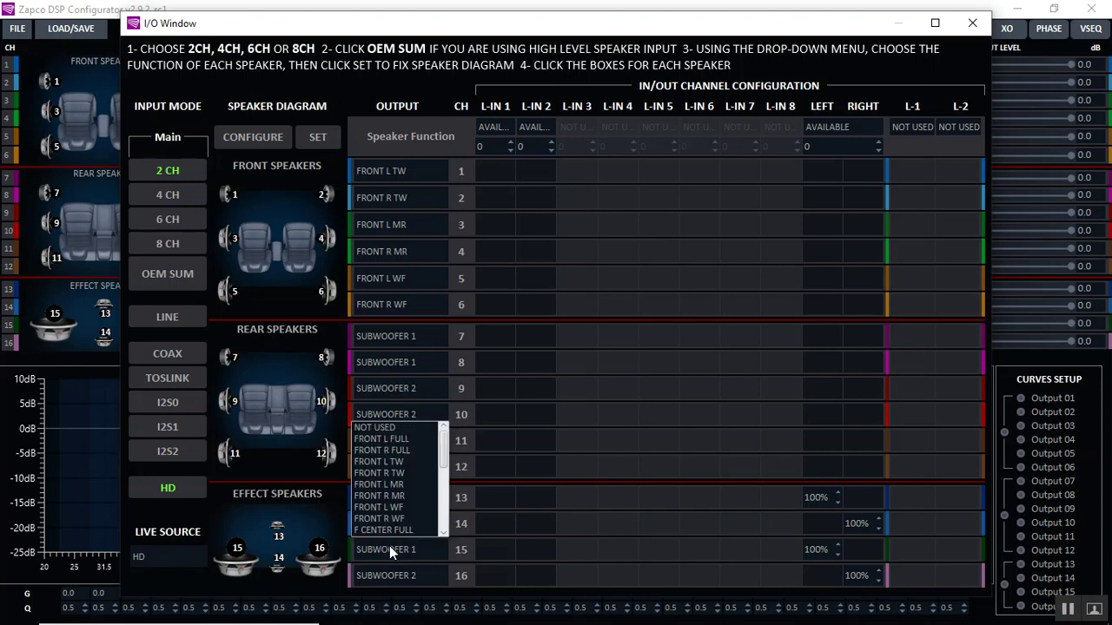
click(393, 431)
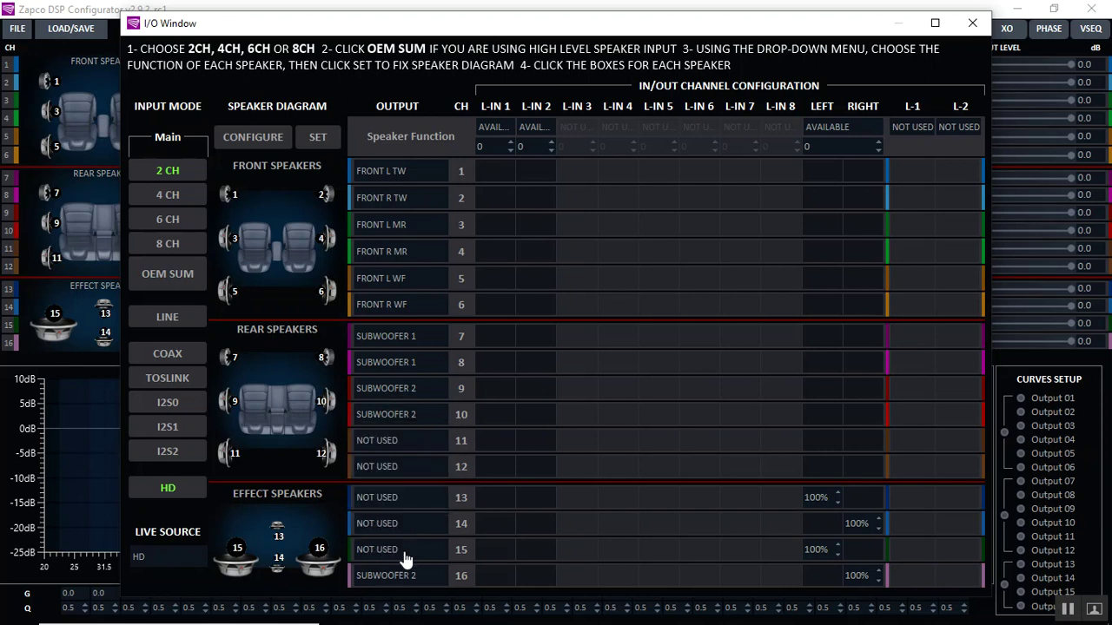
click(404, 575)
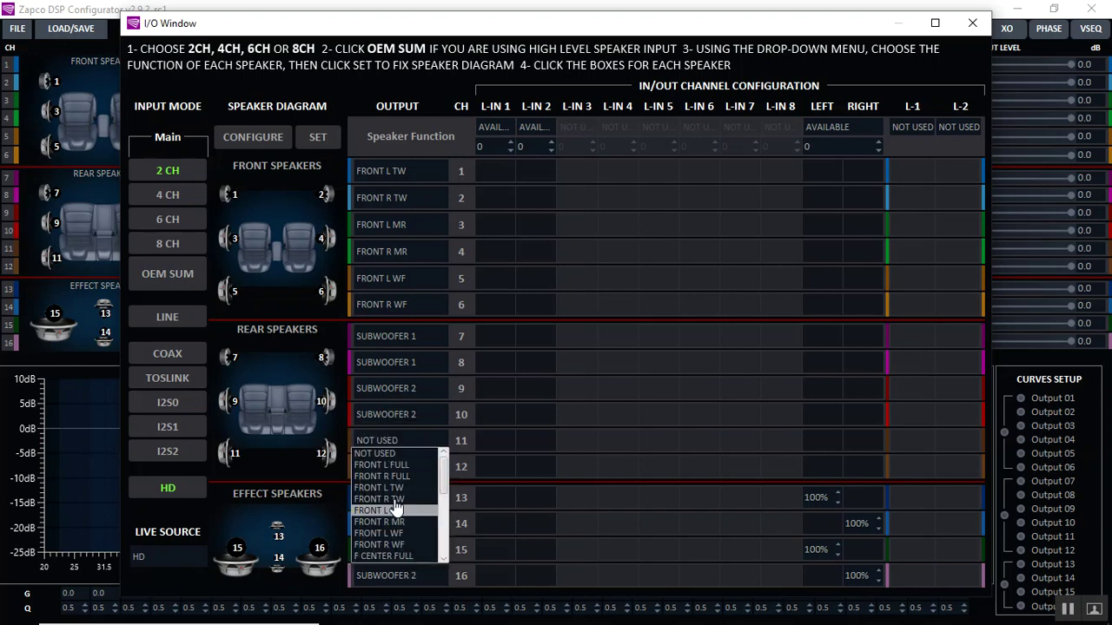
click(388, 456)
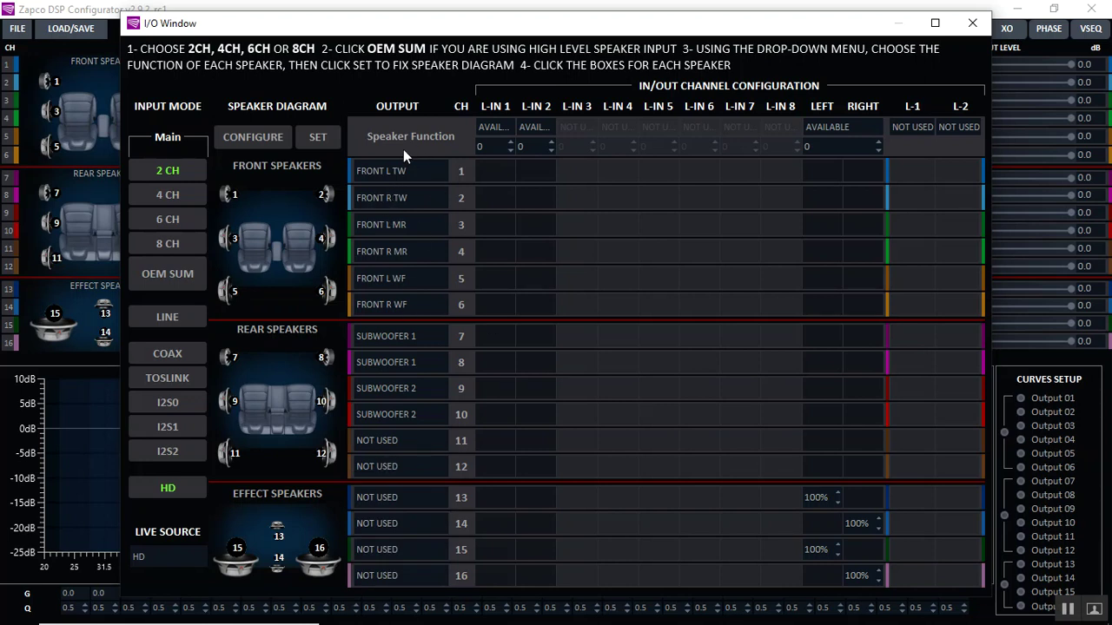
- Route L-IN 1 at 100% to outputs 1, 3, 5, 7 and 9 and L-IN 2 to outputs 2, 4, 6, 8 and 10, then close the configuration
click(394, 173)
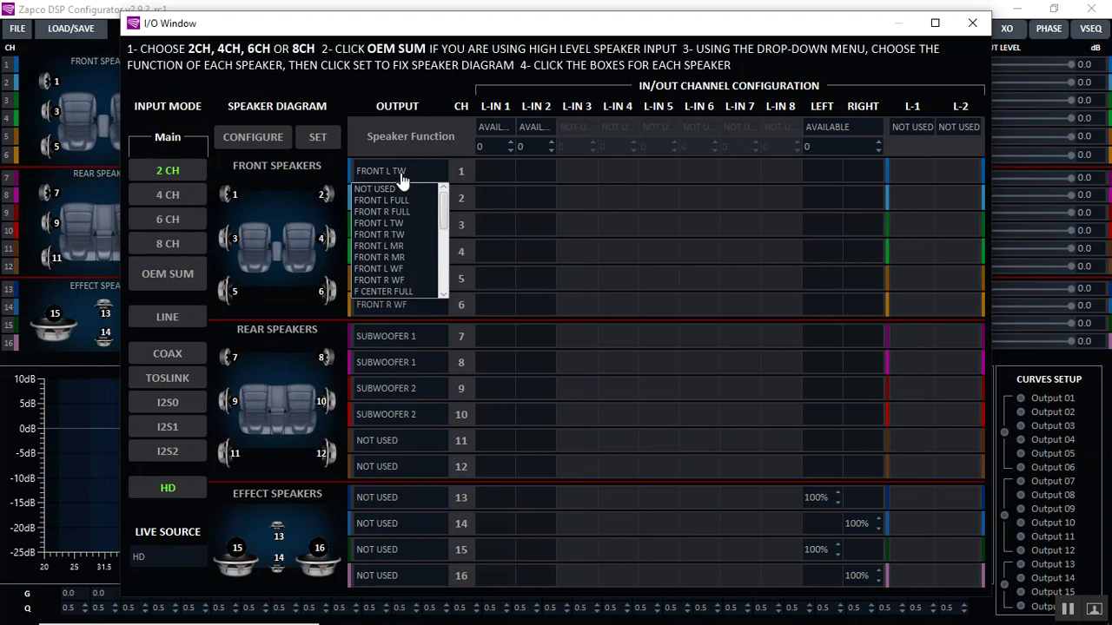
click(403, 180)
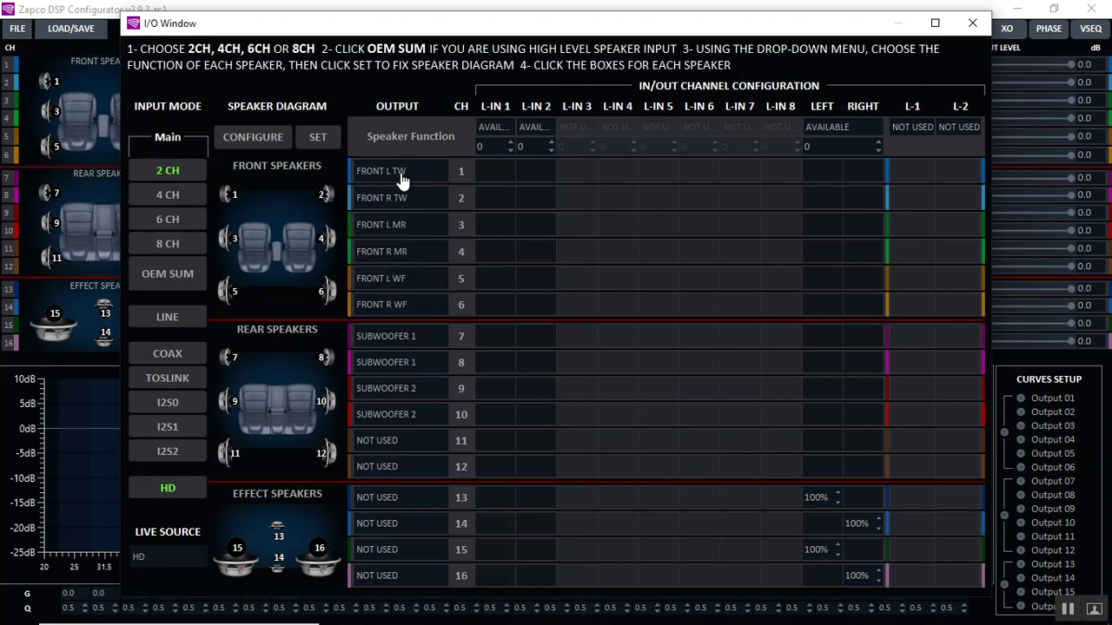
click(500, 174)
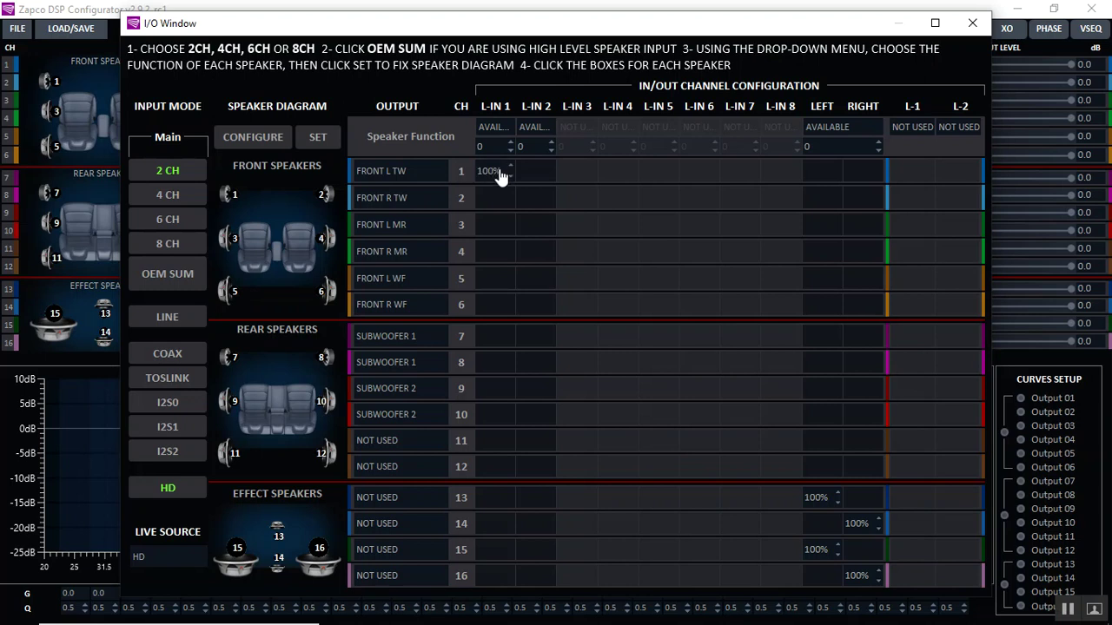
click(503, 228)
click(533, 254)
click(506, 276)
click(541, 311)
click(506, 338)
click(532, 365)
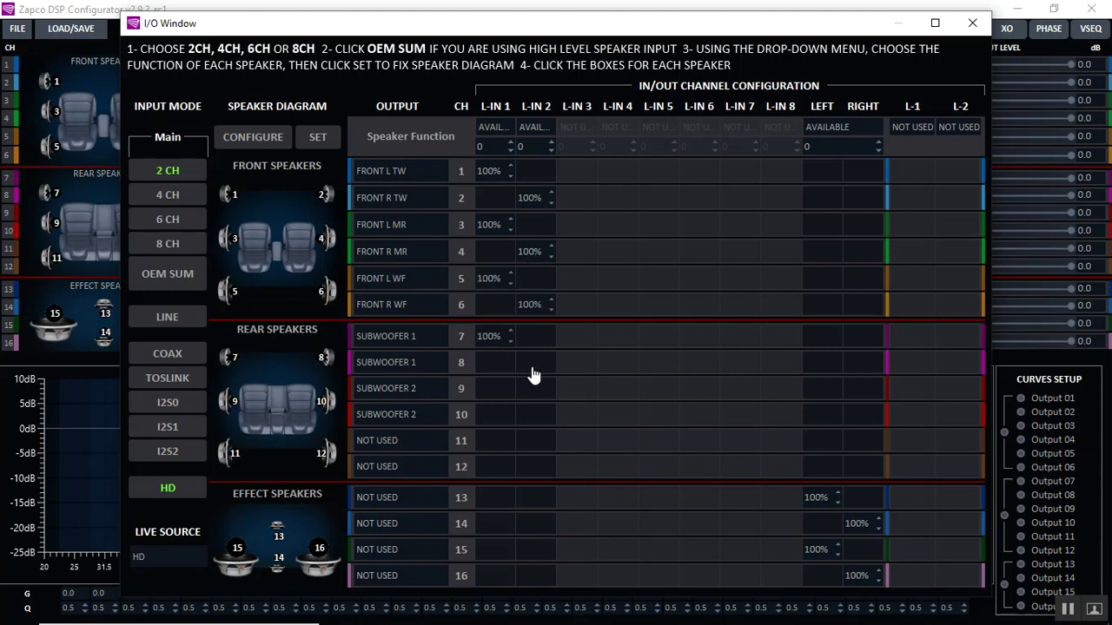
click(501, 396)
click(528, 420)
click(986, 25)
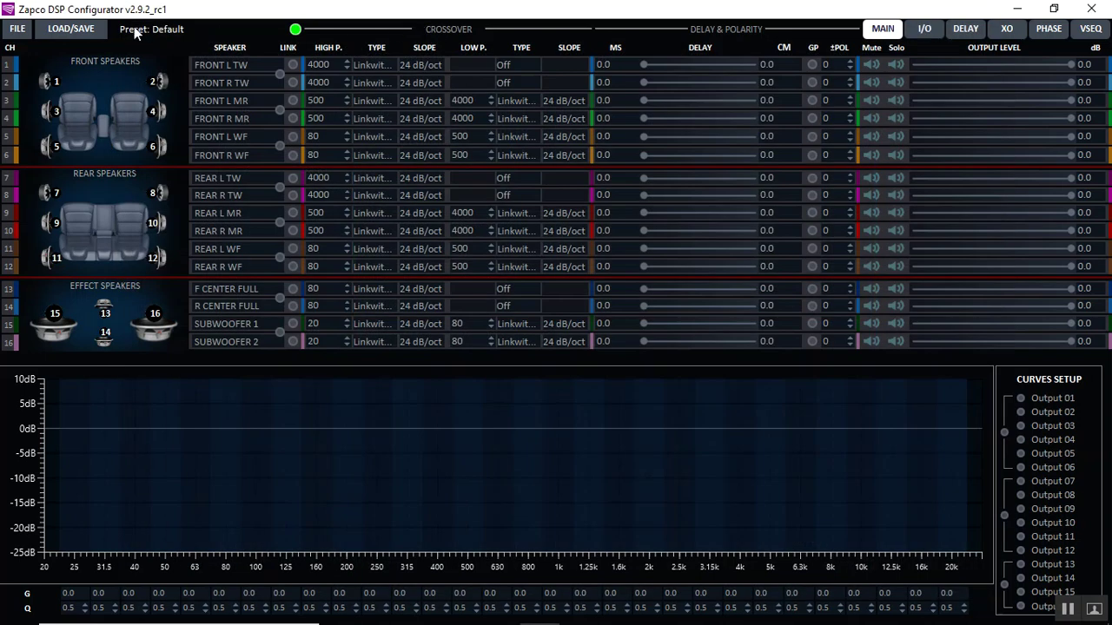
- Save the configuration in the current preset and dismiss the confirmation
click(84, 29)
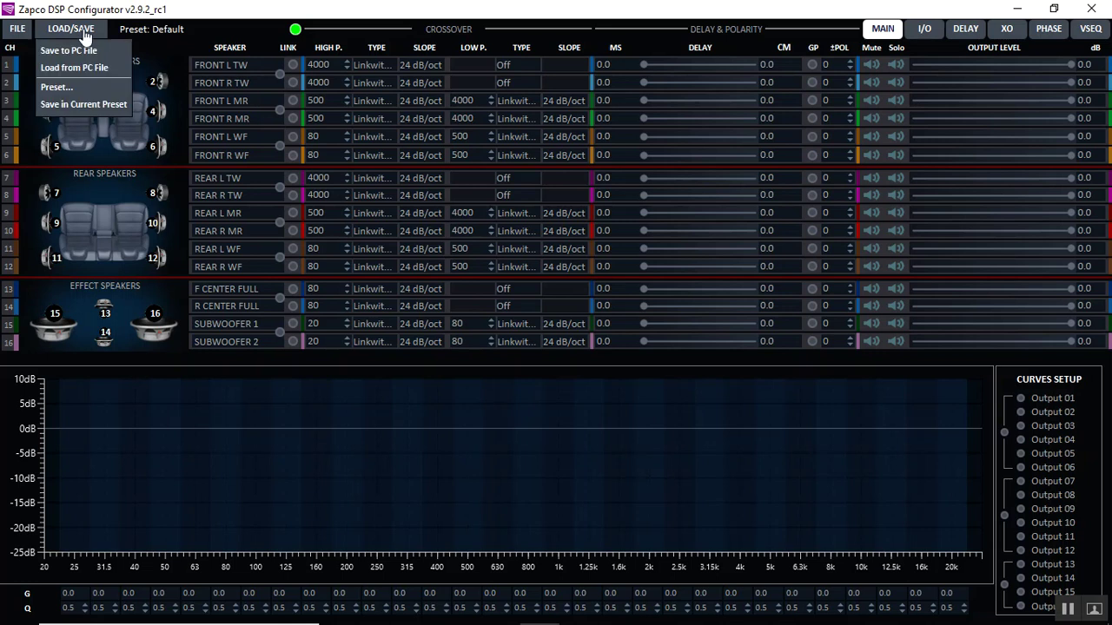
click(83, 105)
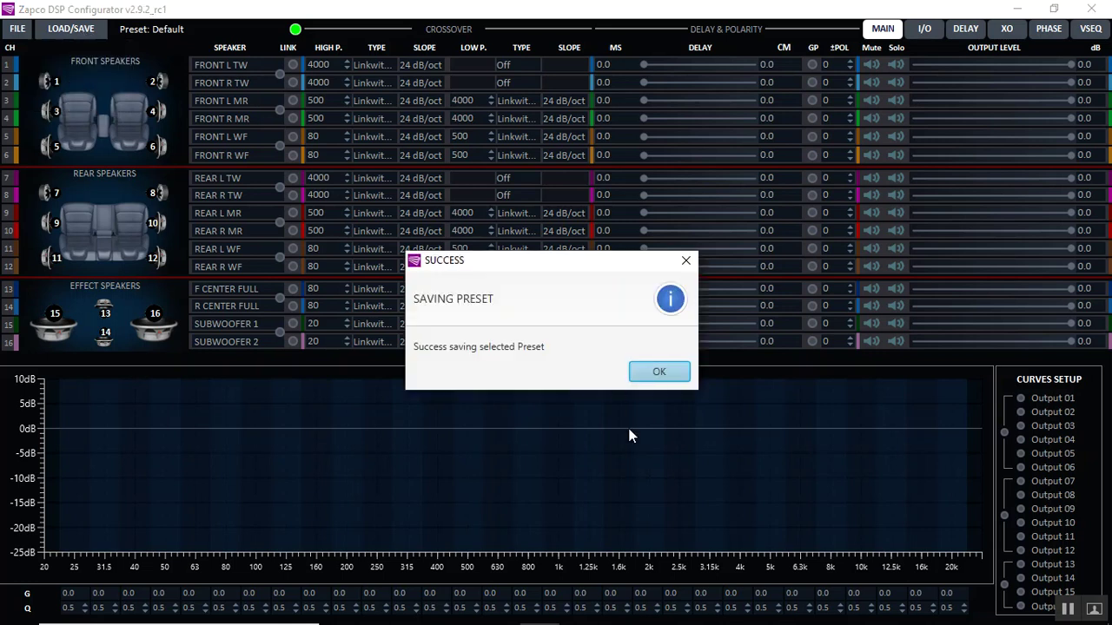
click(675, 379)
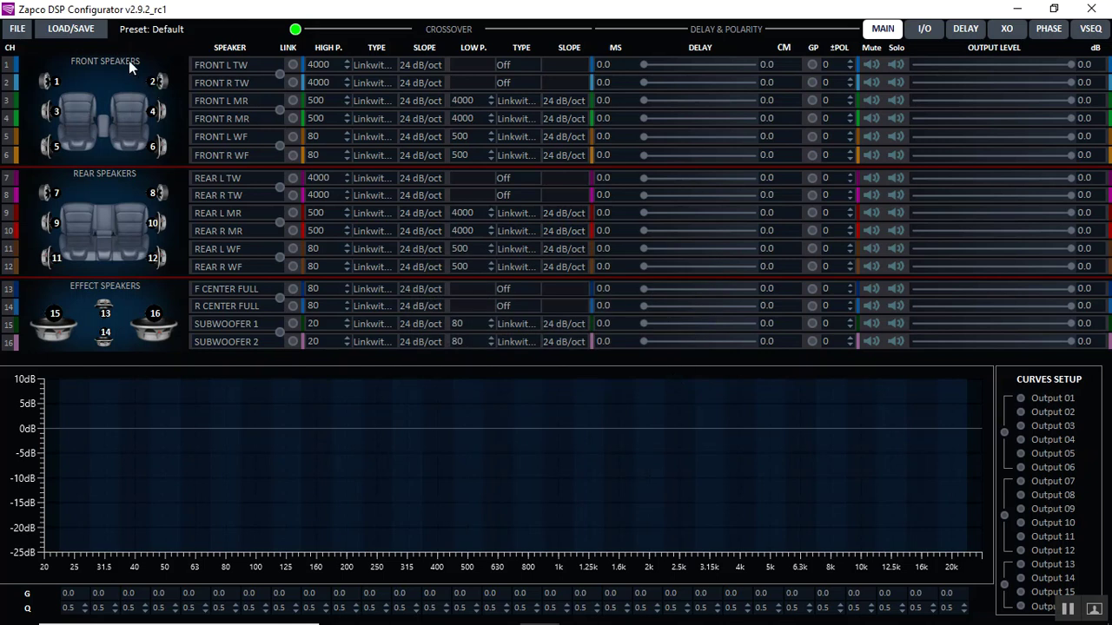
- Save the configuration to a PC file named Buick_Test on the Desktop
click(88, 28)
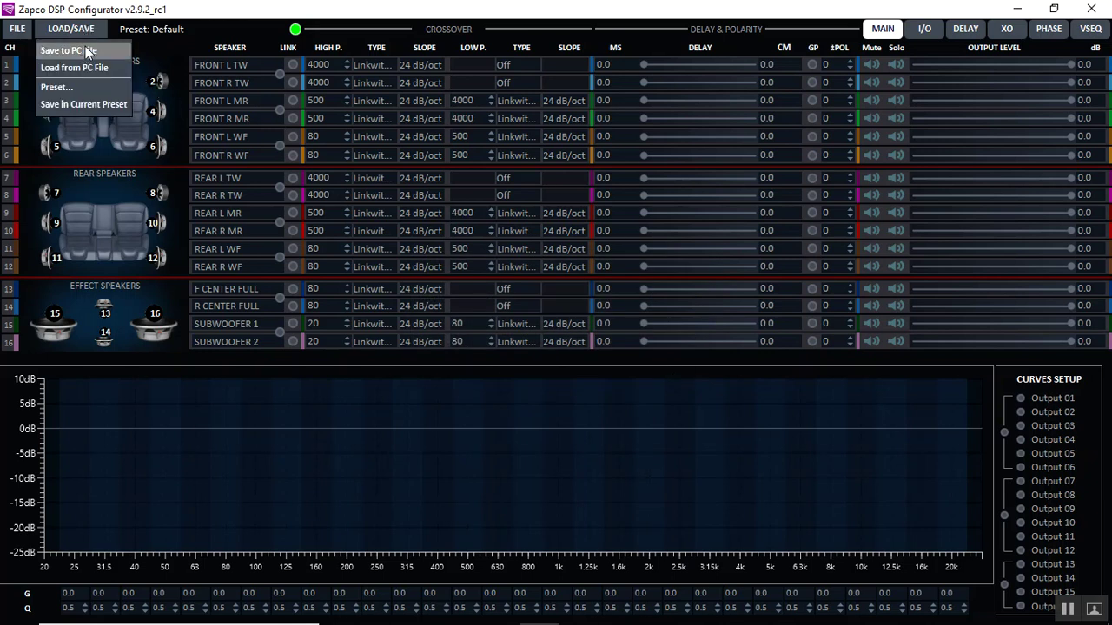
click(84, 50)
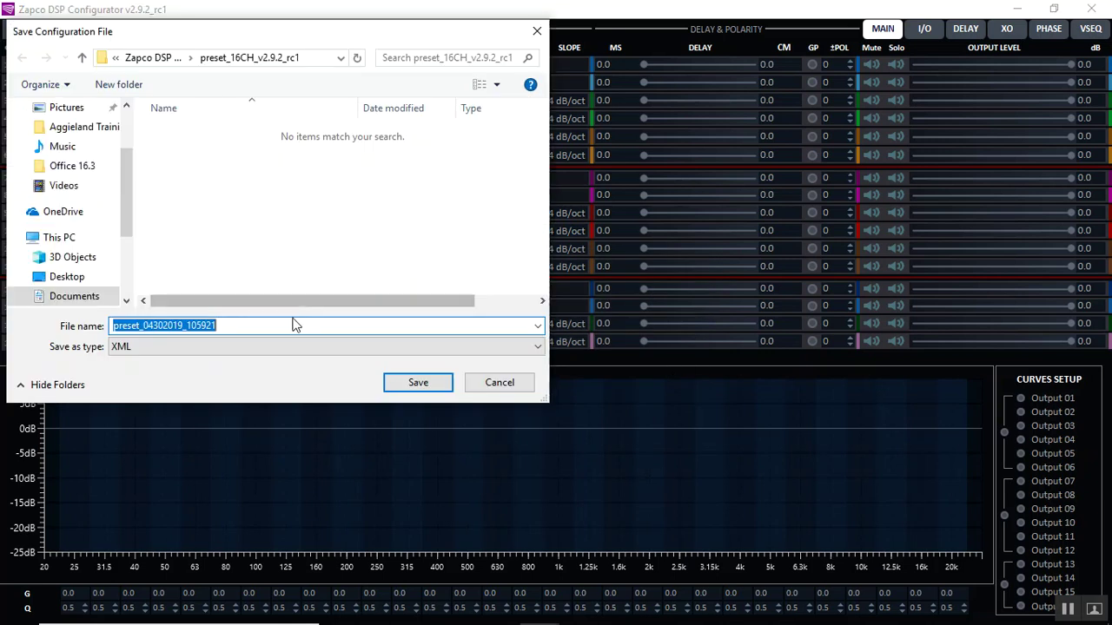
text(Buick_)
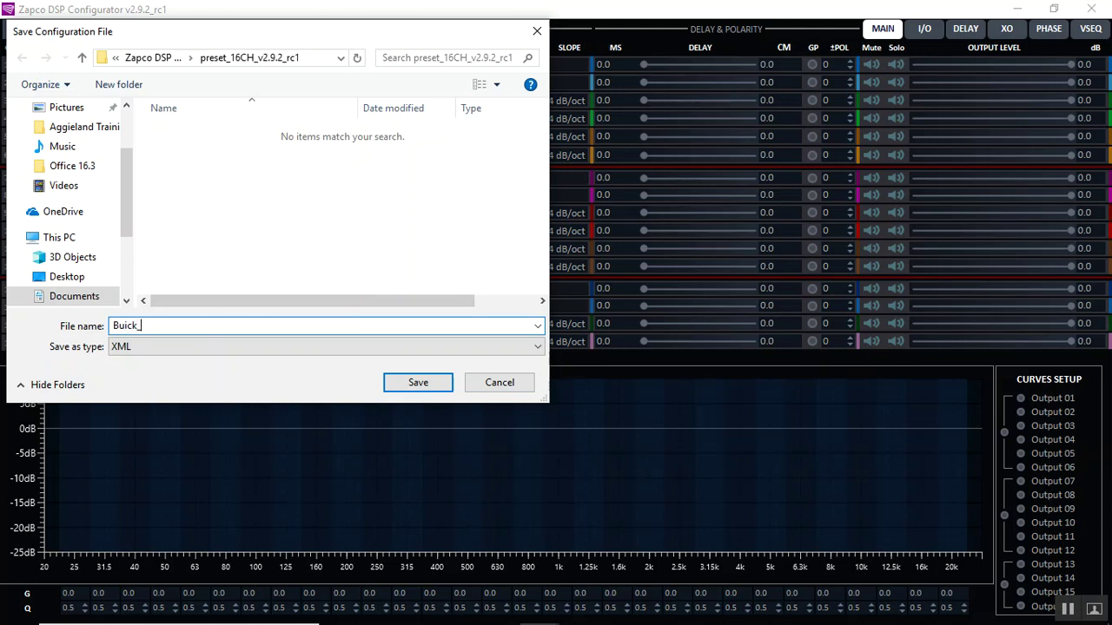
text(Test)
drag(126, 222, 126, 141)
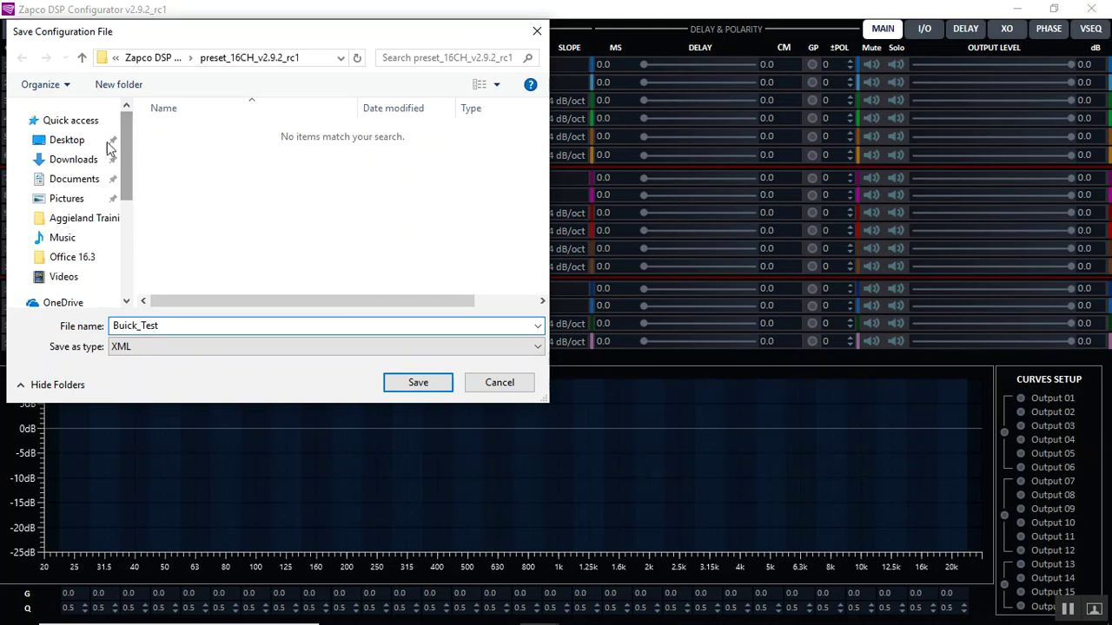
click(110, 144)
click(439, 383)
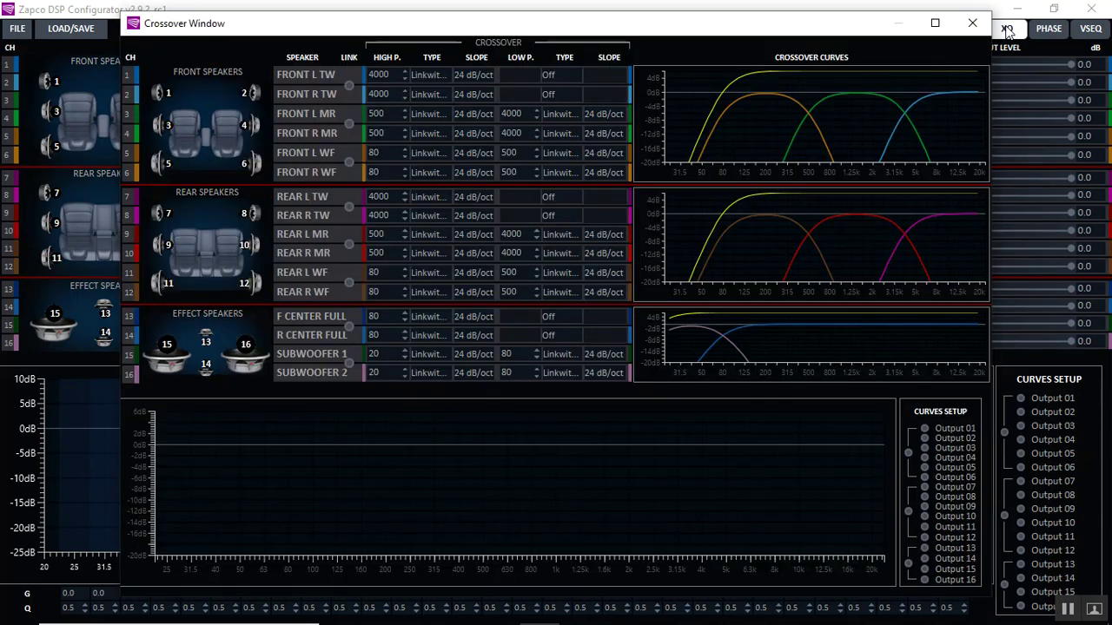
- Close the crossover view, link the two front tweeter channels and set their high-pass frequency to 10000 Hz
click(972, 24)
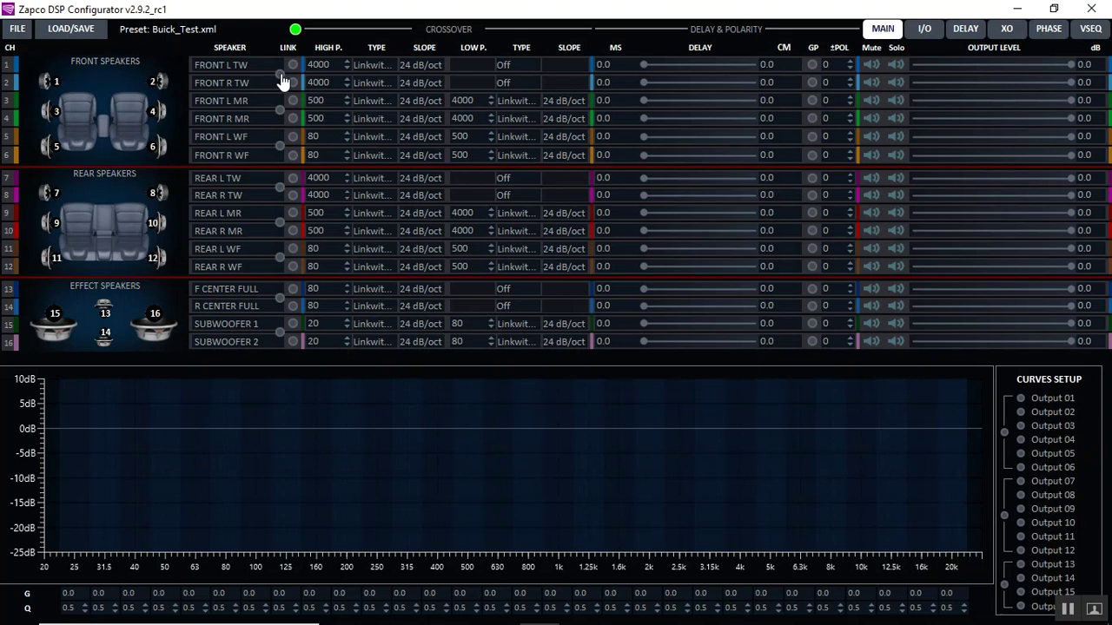
click(326, 66)
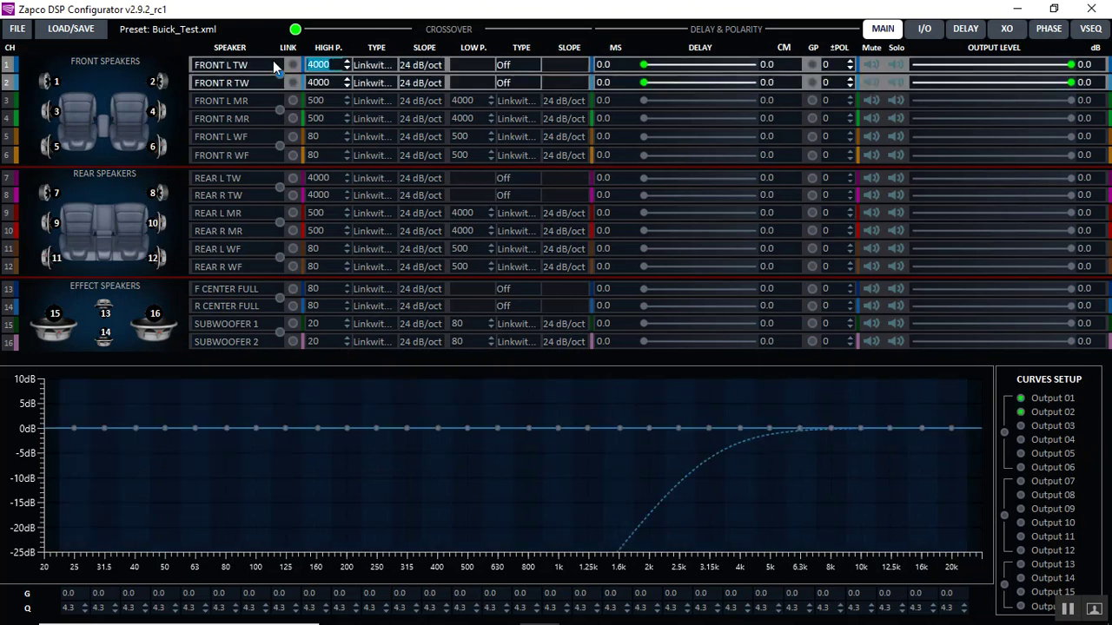
text(10000)
key(Return)
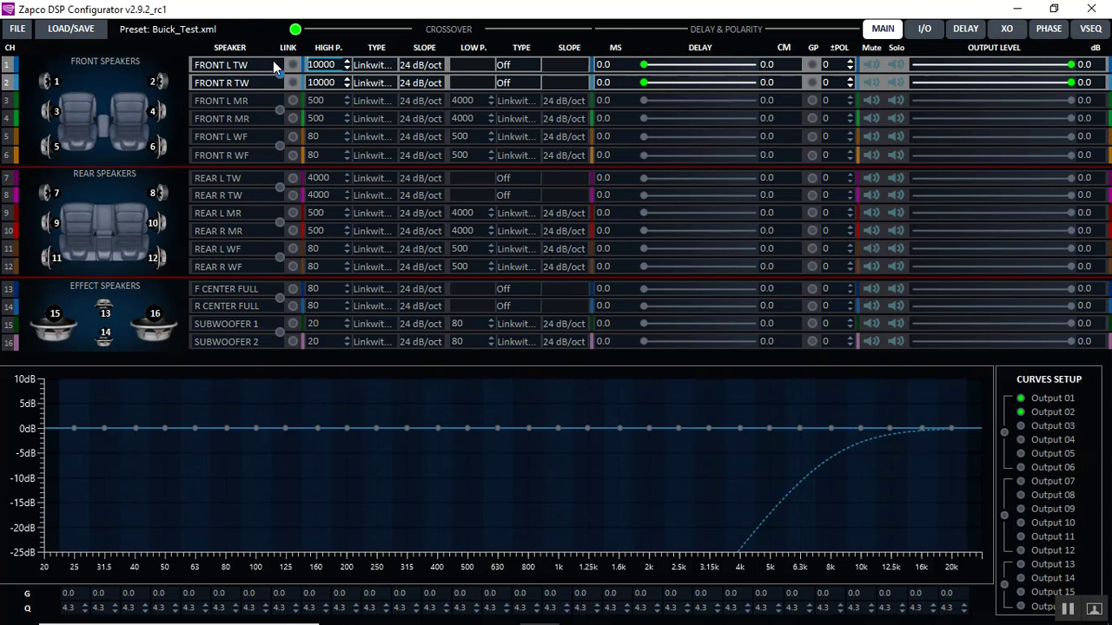
- In the crossover view, link the front midrange channels and set their high-pass to 250 Hz and low-pass to 10000 Hz
click(1005, 30)
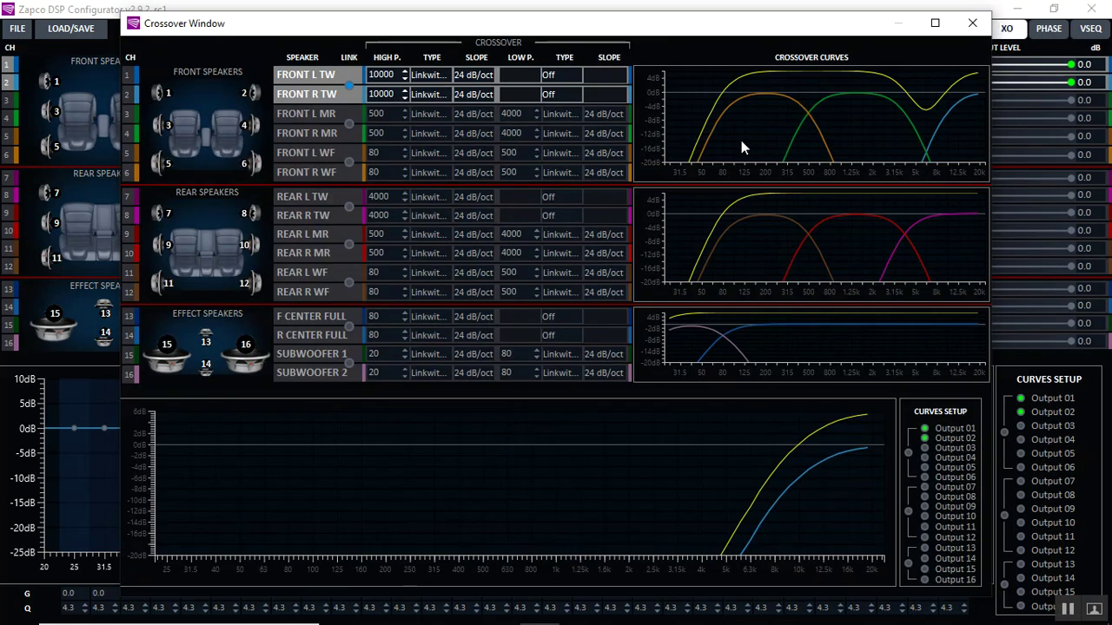
click(353, 133)
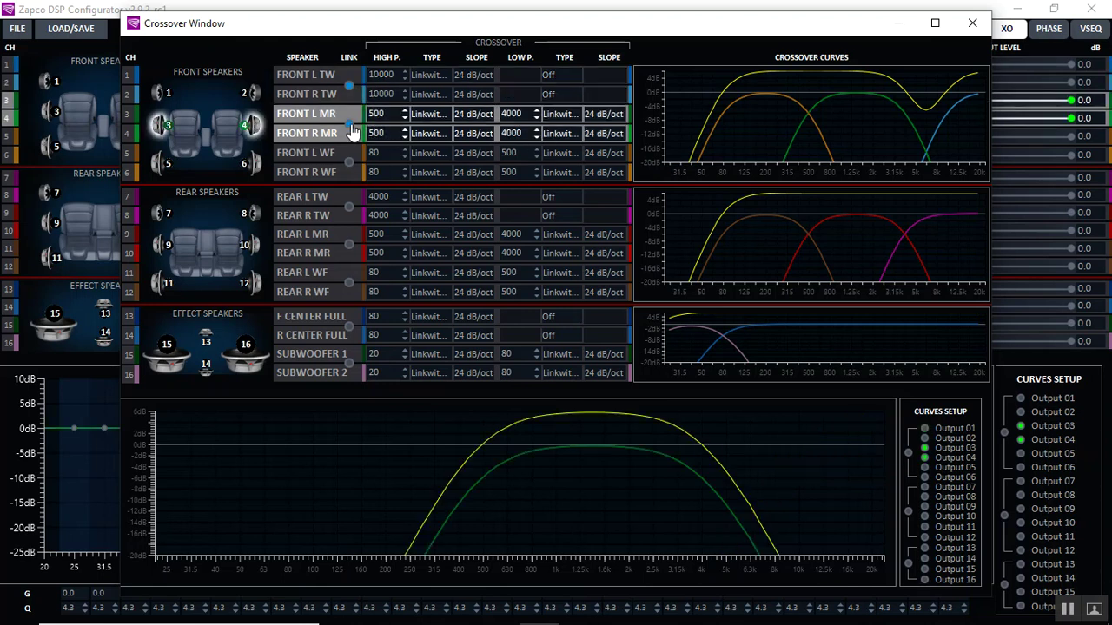
double_click(376, 116)
text(250)
key(Return)
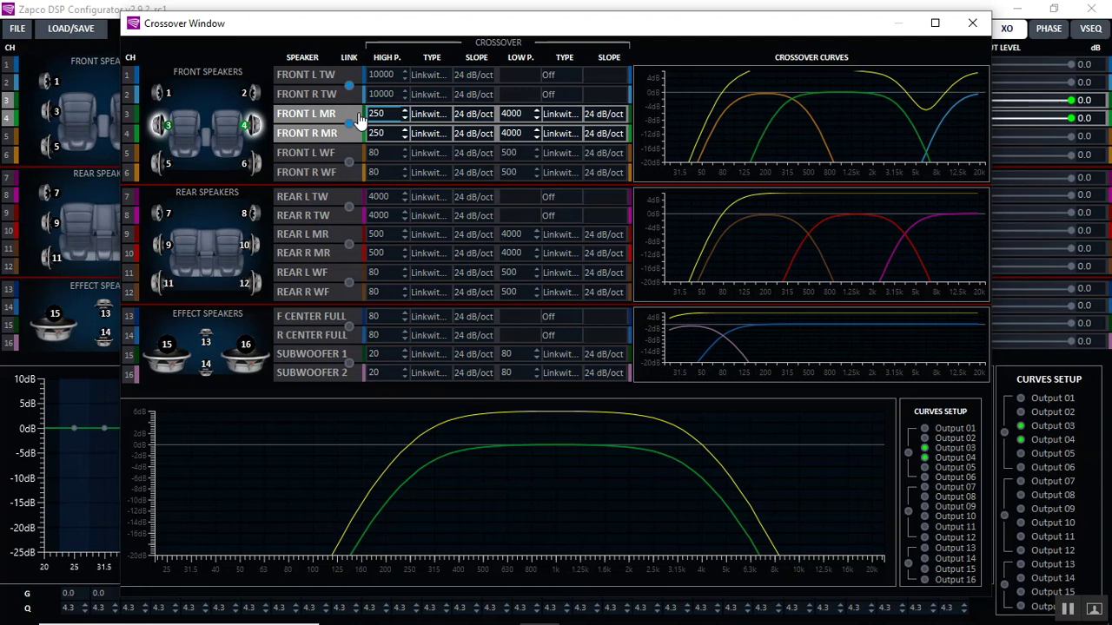
double_click(524, 113)
text(10000)
key(Return)
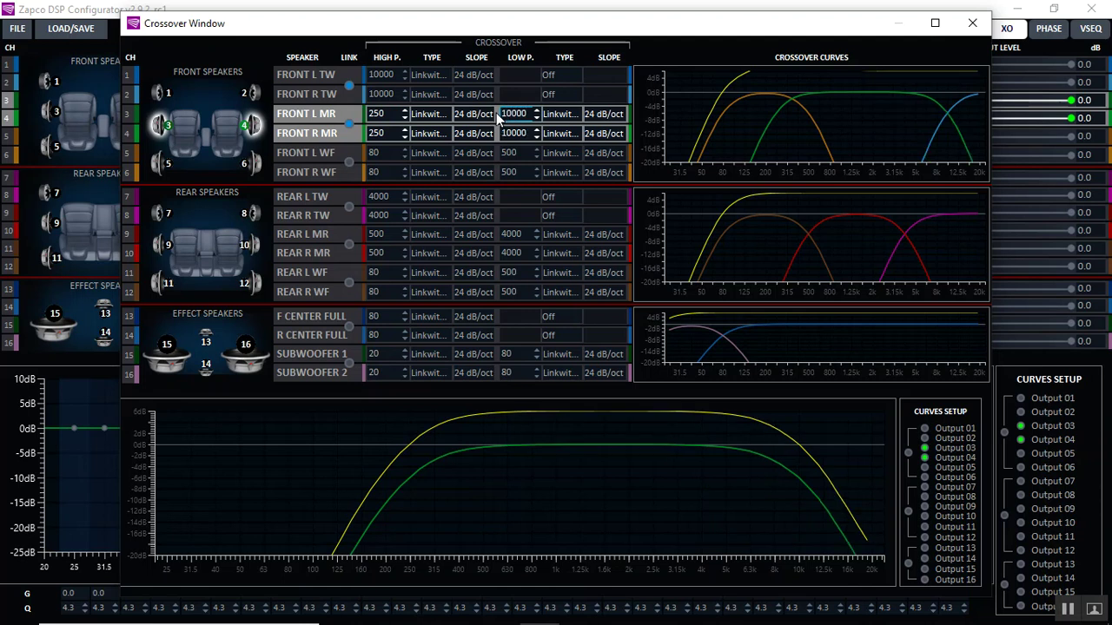
- Link the front woofer channels and set their high-pass to 40 Hz and low-pass to 250 Hz
double_click(398, 152)
text(40)
key(Return)
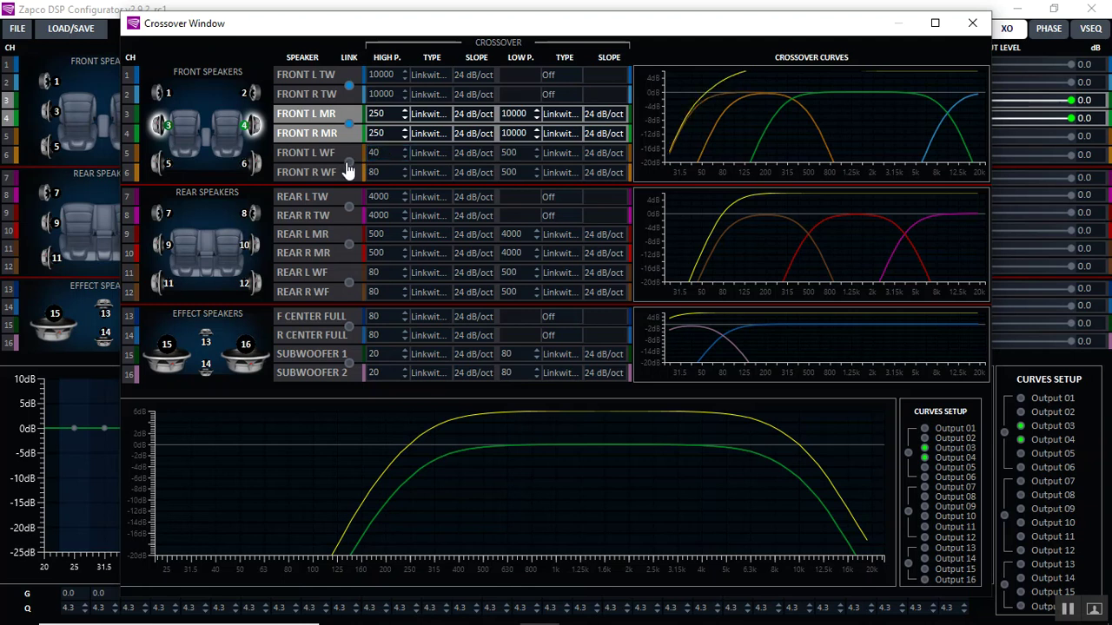
click(347, 165)
double_click(371, 154)
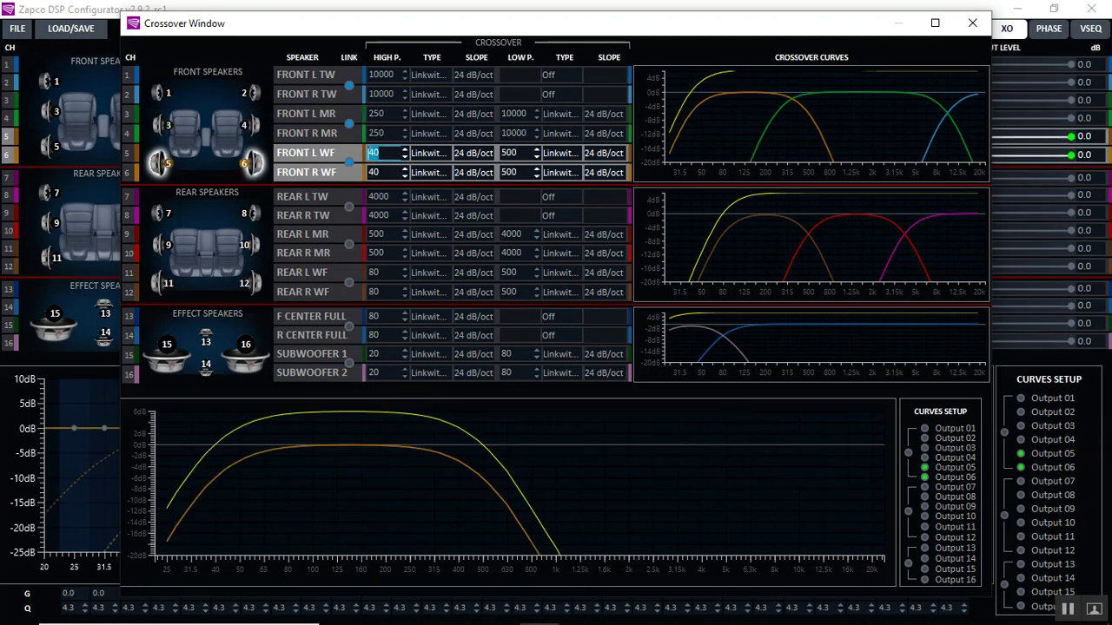
double_click(513, 154)
text(250)
key(Return)
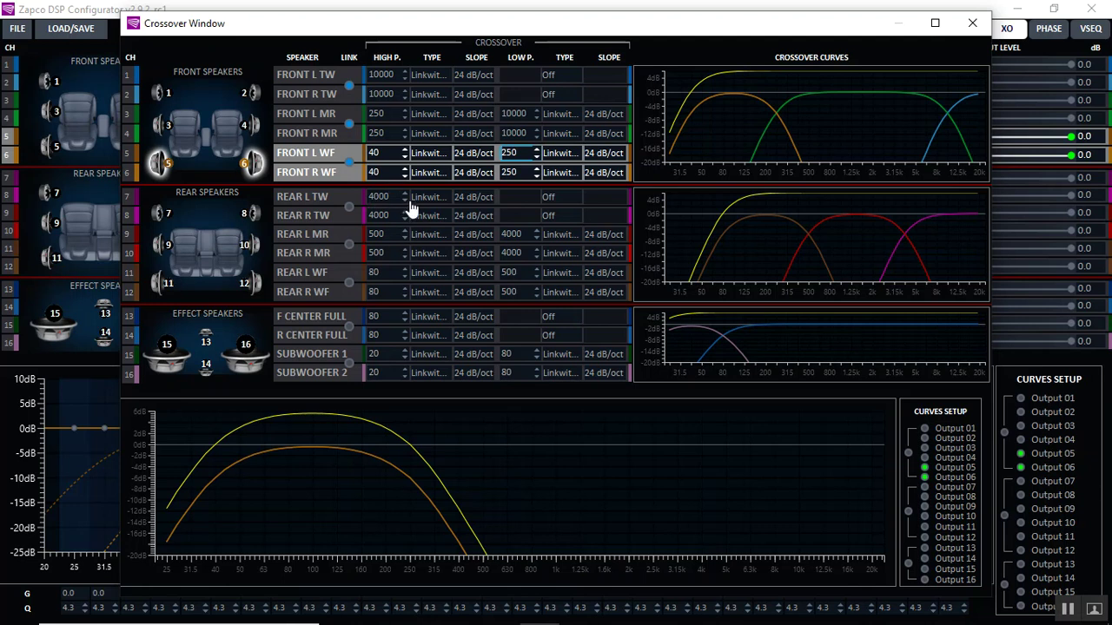
- Link the rear tweeter channels 7 and 8 and set their high-pass frequency to 20 Hz
click(391, 198)
click(350, 215)
click(329, 201)
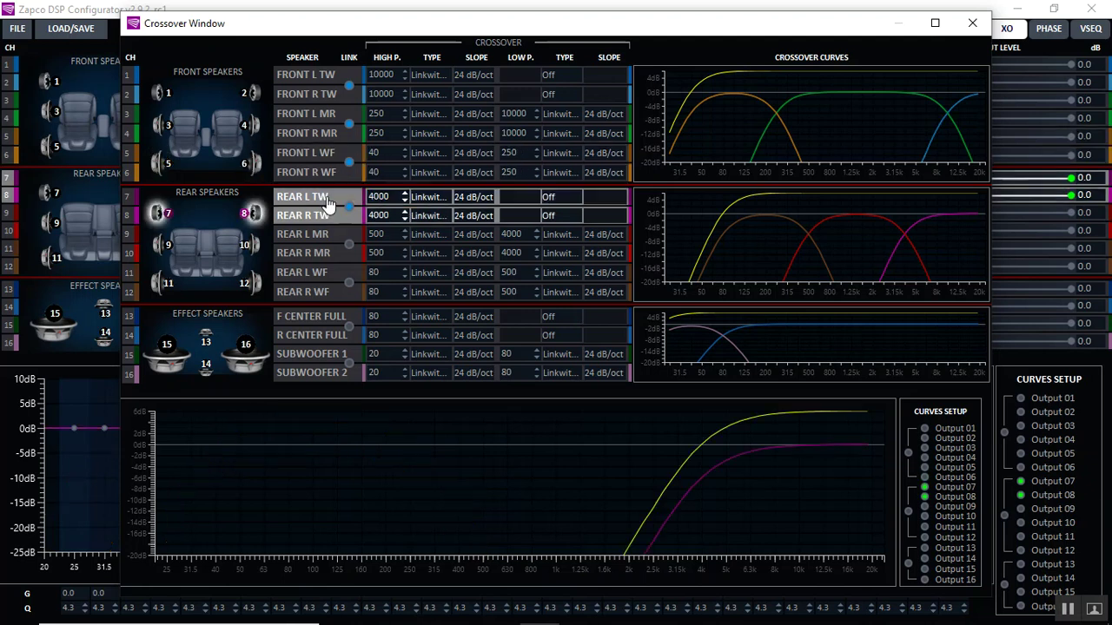
click(314, 198)
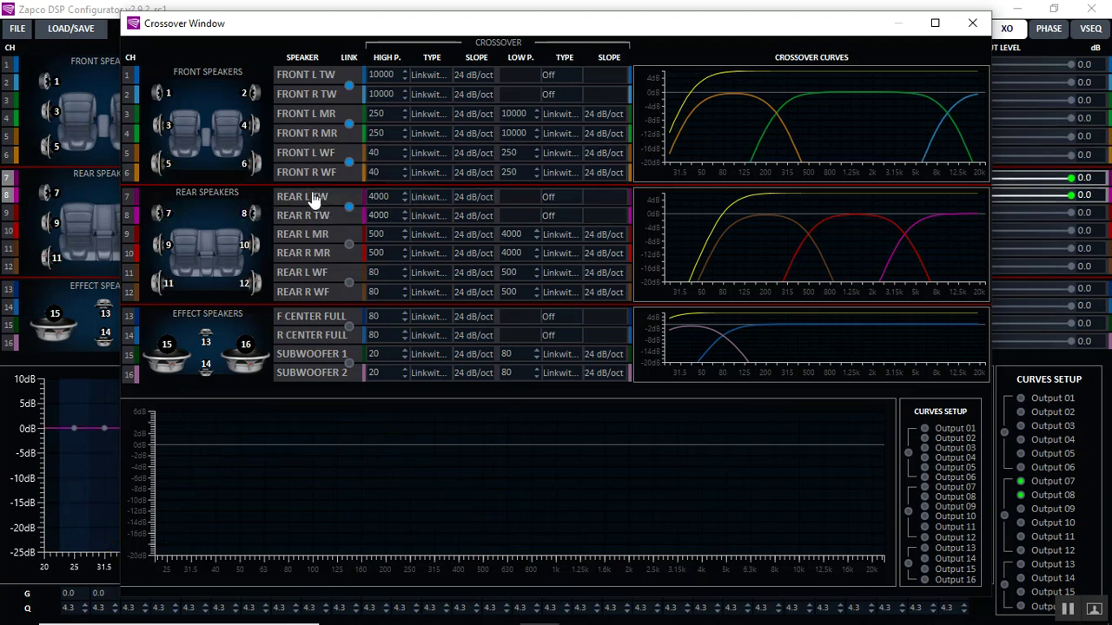
click(393, 198)
key(Return)
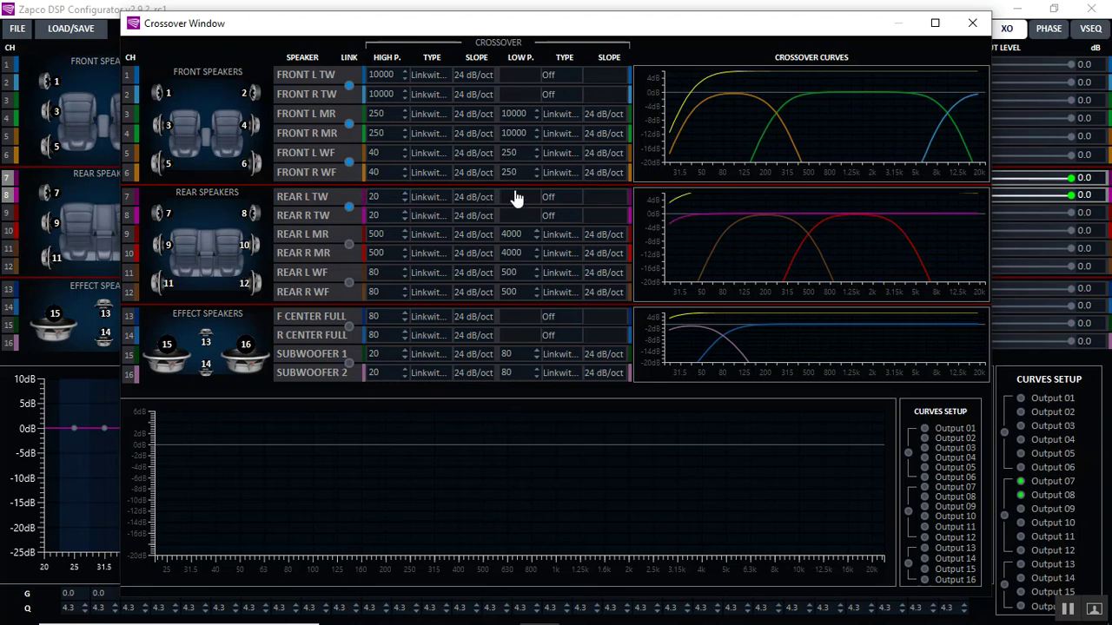
- Enable a Linkwitz low-pass filter on the rear tweeter channels and set its frequency to 40 Hz
click(516, 198)
click(550, 202)
click(587, 222)
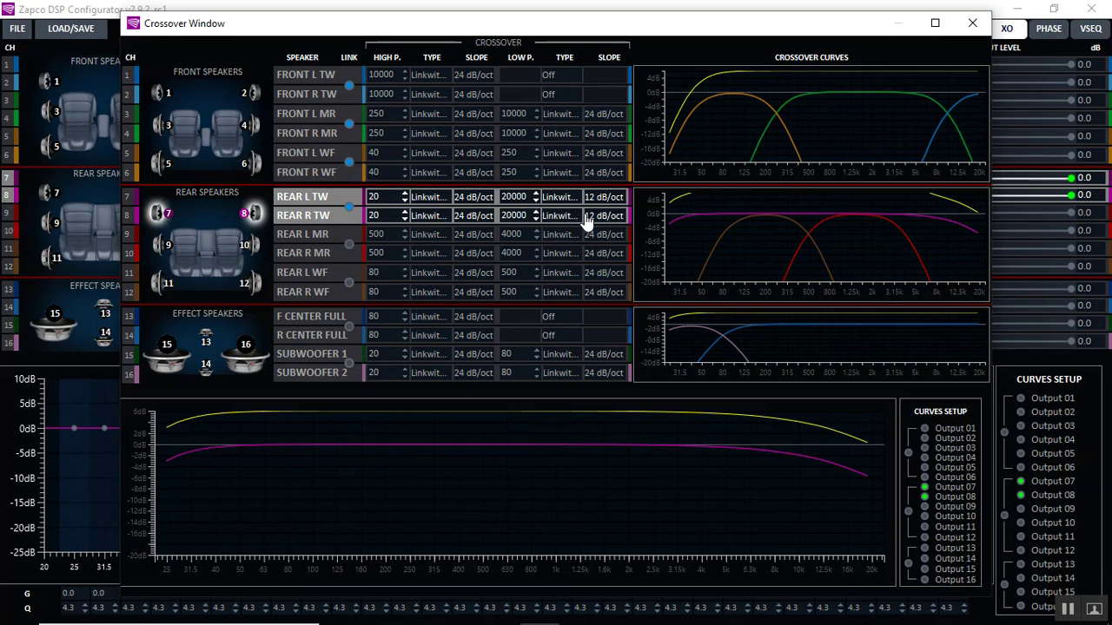
double_click(515, 197)
text(40)
key(Return)
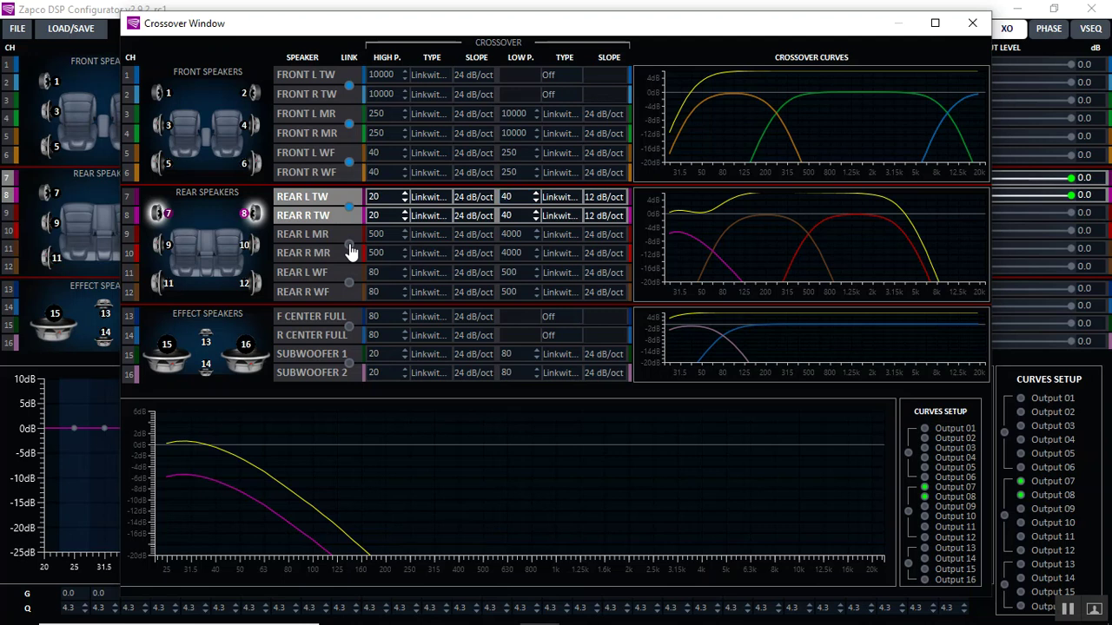
- Link rear midrange channels 9 and 10, set their high-pass to 20 Hz and low-pass to 40 Hz, and close the crossover view
click(369, 235)
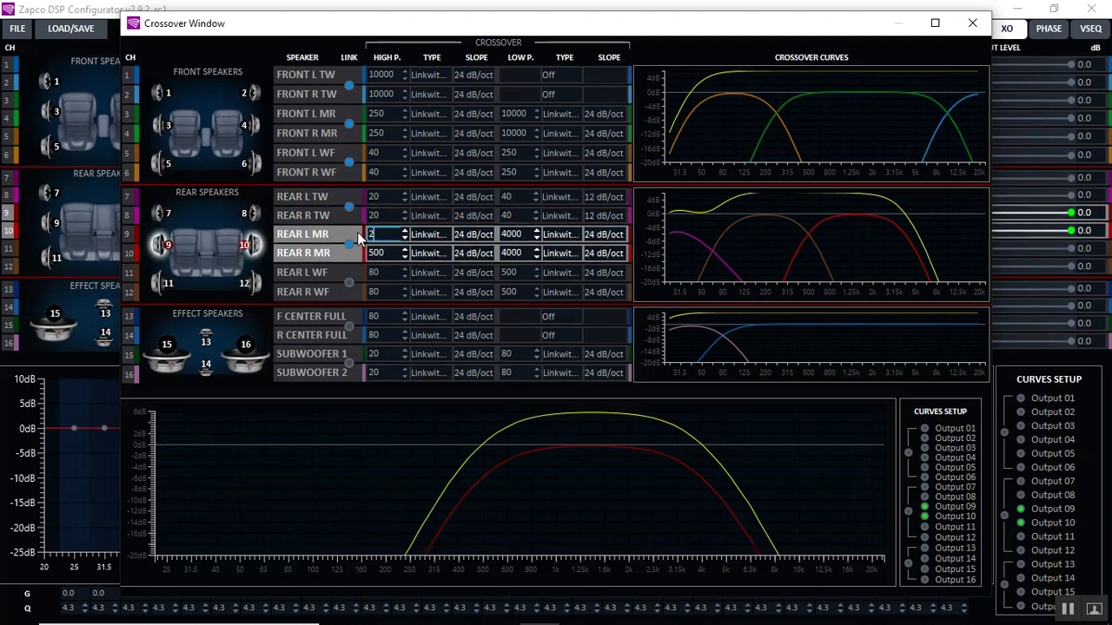
key(Return)
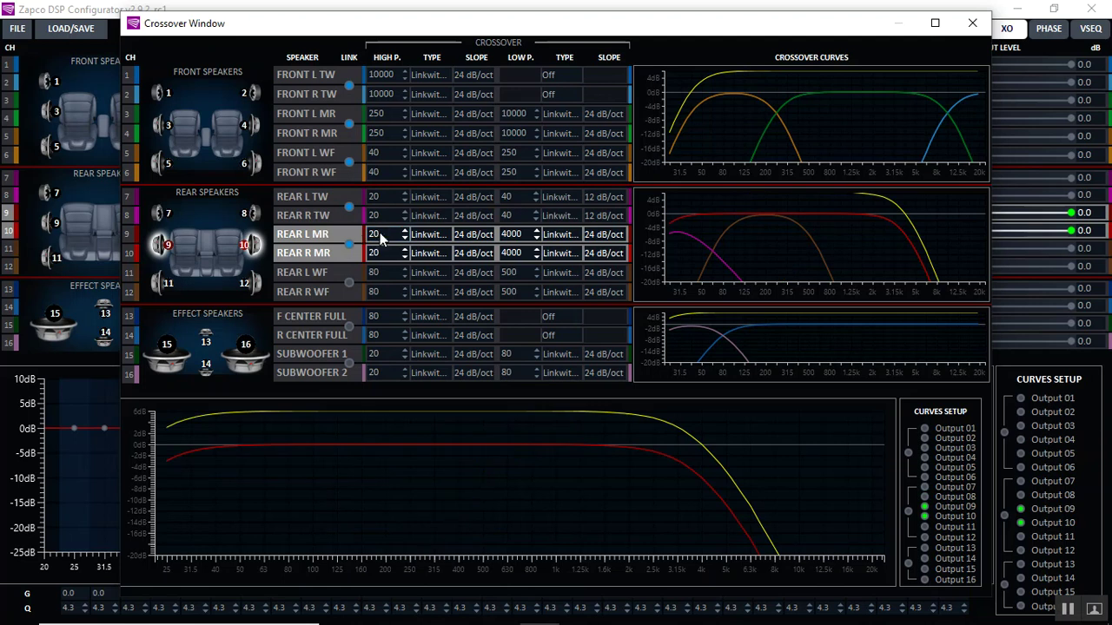
click(521, 234)
text(40)
key(Return)
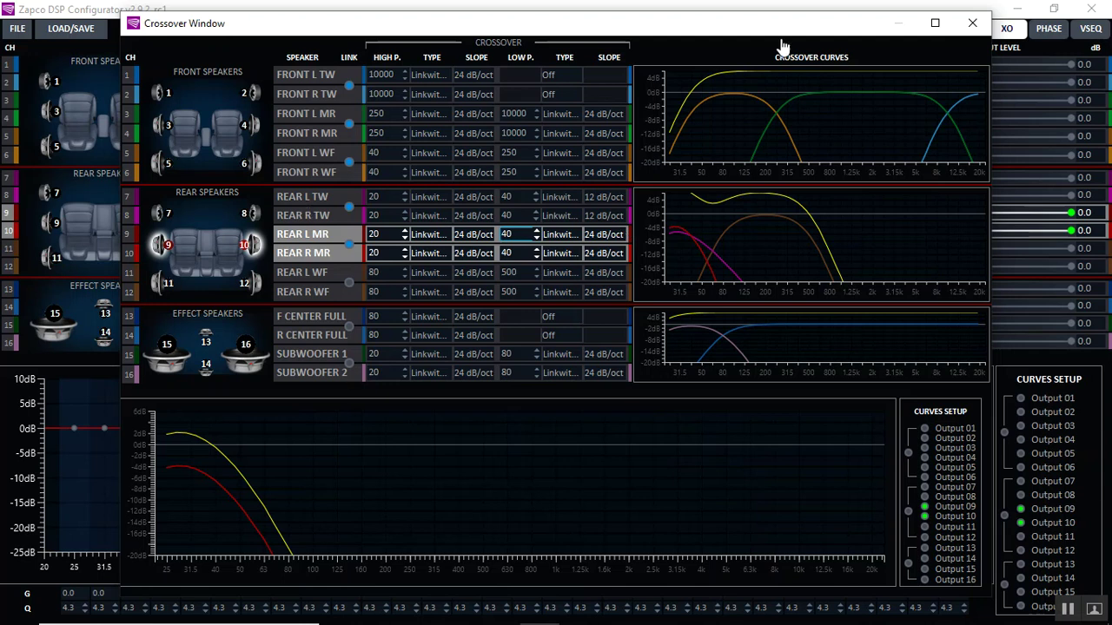
click(972, 23)
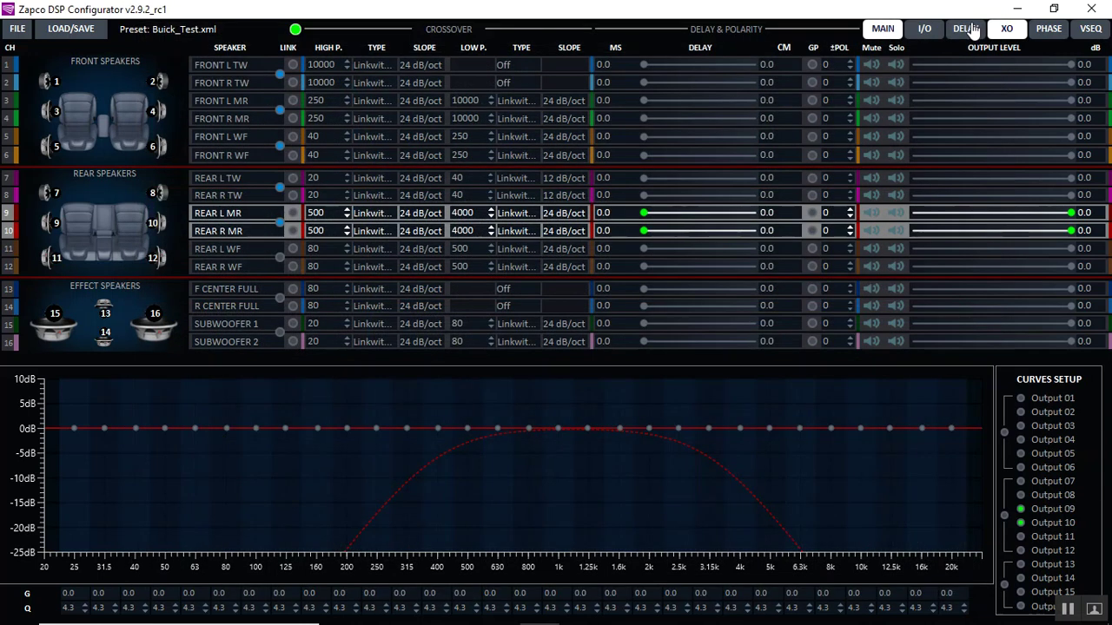
- Assign the SUBWOOFER 1 speaker function to channels 7 and 8 in the main channel table
click(252, 180)
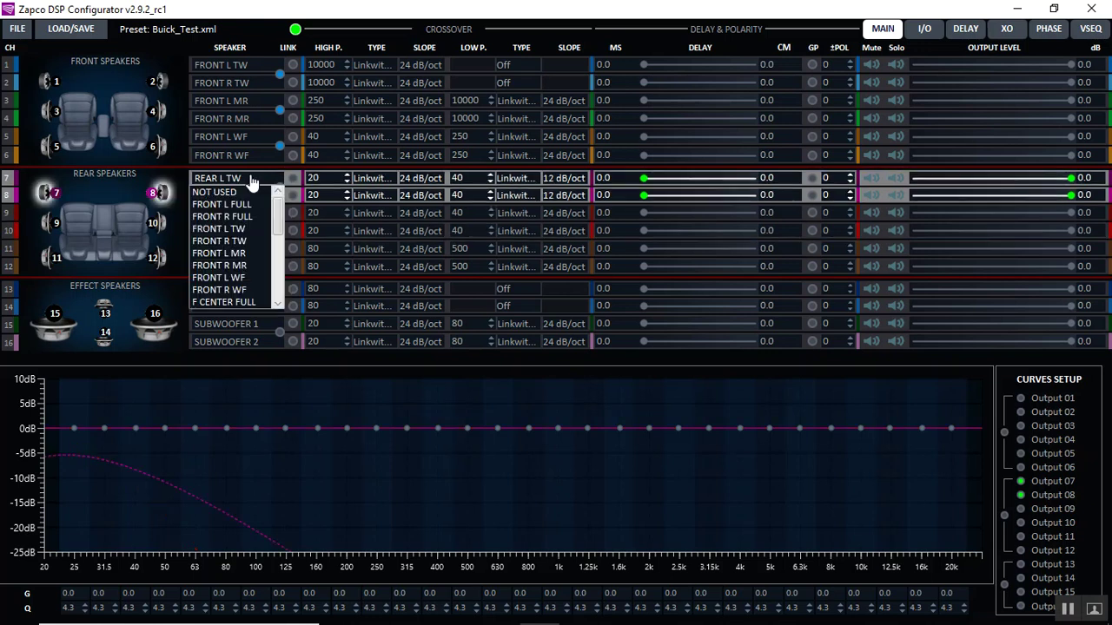
drag(278, 211, 284, 288)
click(223, 290)
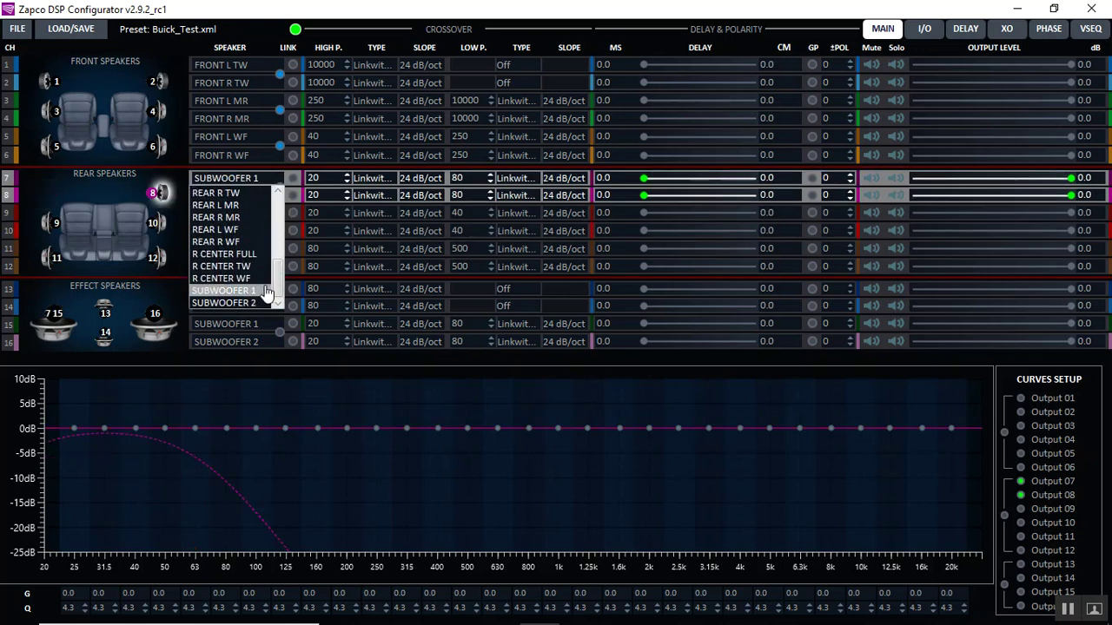
click(242, 200)
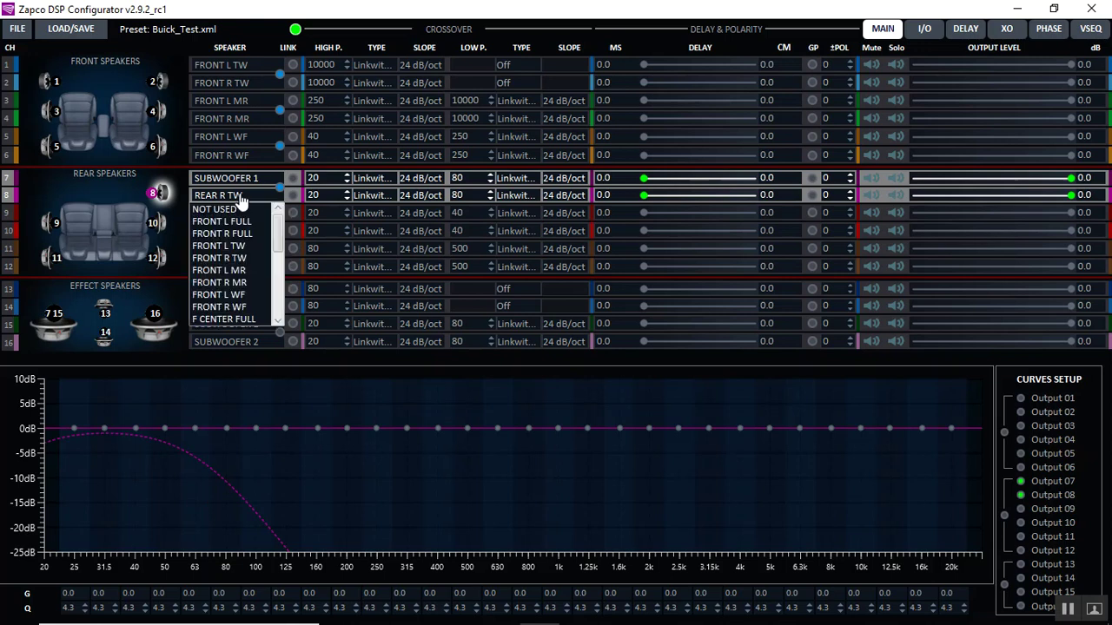
drag(280, 234, 278, 317)
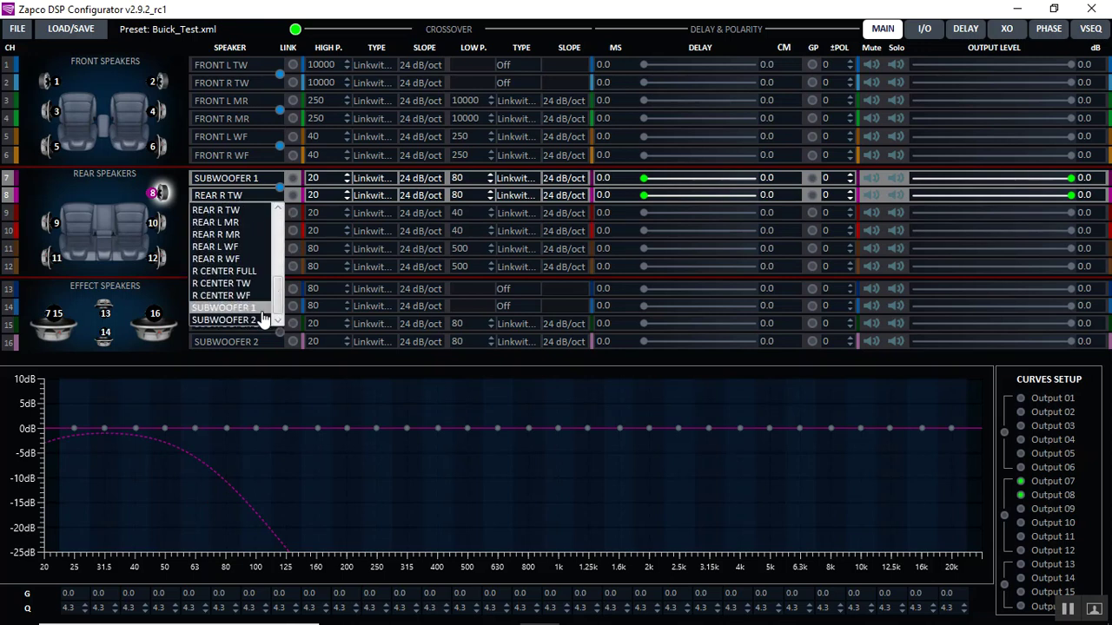
click(256, 308)
- Assign the SUBWOOFER 2 speaker function to channels 9 and 10 in the main channel table
click(251, 216)
drag(272, 253, 275, 342)
click(264, 338)
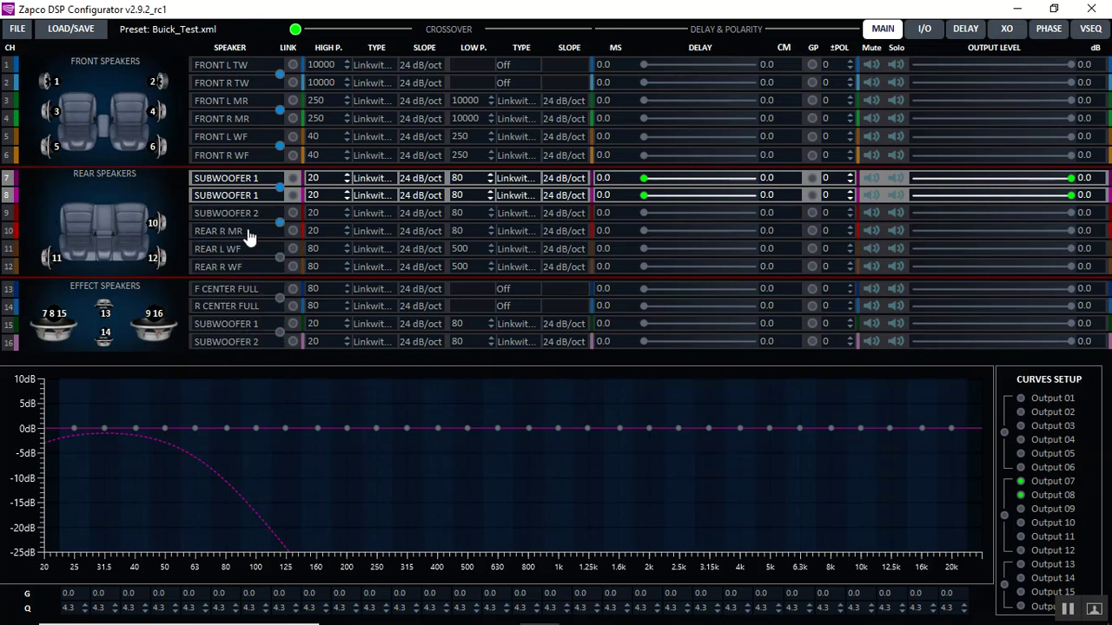
click(247, 233)
drag(280, 286, 278, 348)
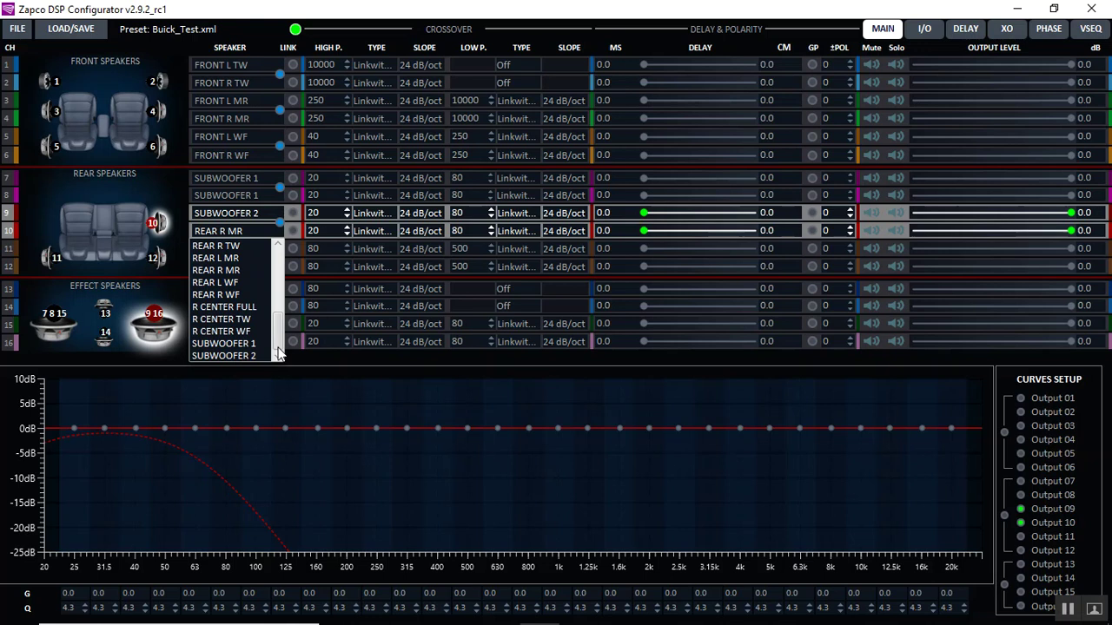
click(228, 354)
- Set the speaker function of channels 11 and 12 to NOT USED
click(256, 254)
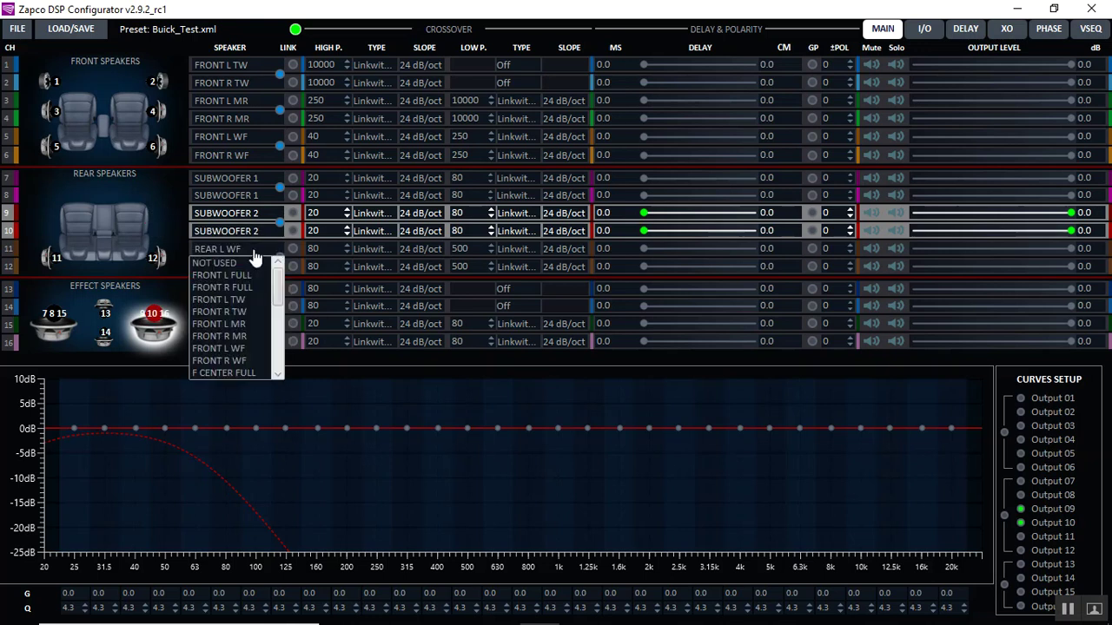
click(248, 262)
click(243, 252)
click(242, 280)
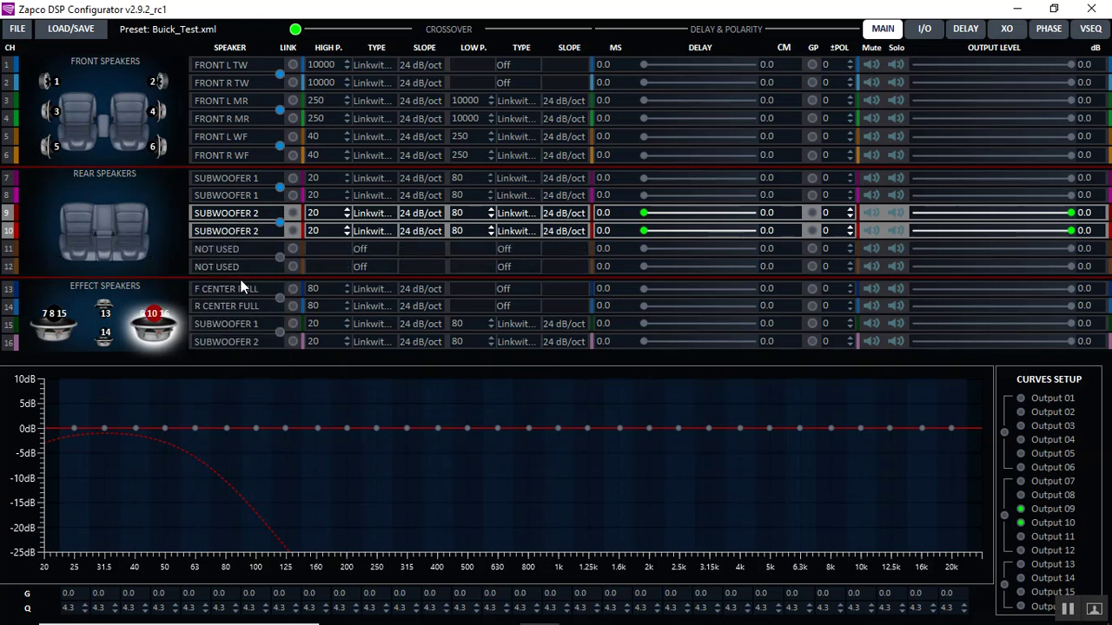
- Set the speaker function of effect channels 13, 14, 15 and 16 to NOT USED
click(240, 290)
click(237, 305)
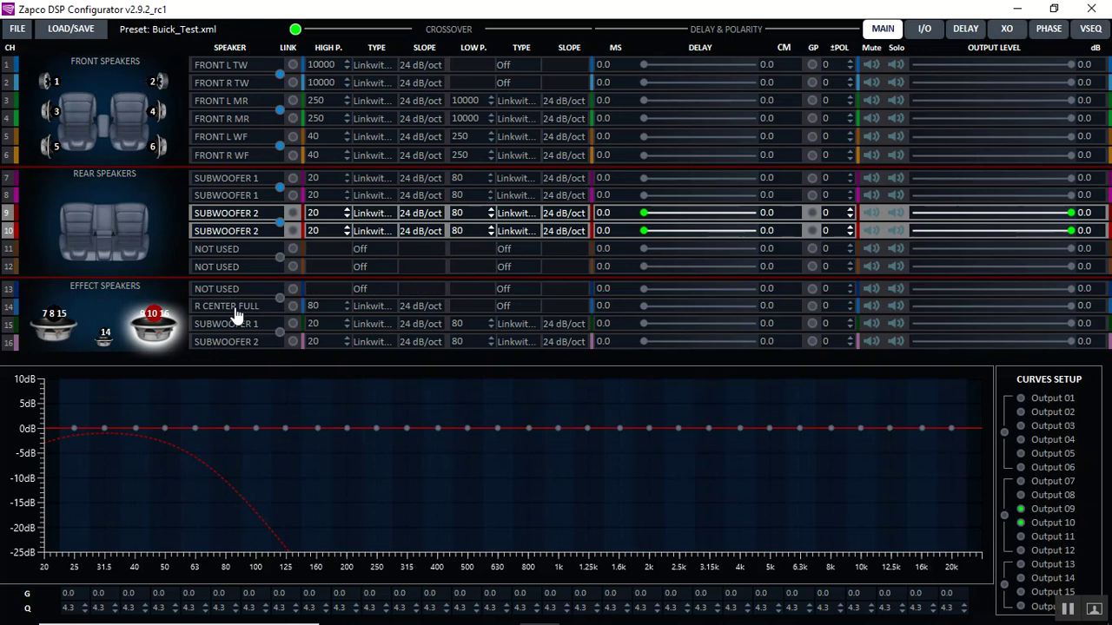
click(234, 306)
click(235, 321)
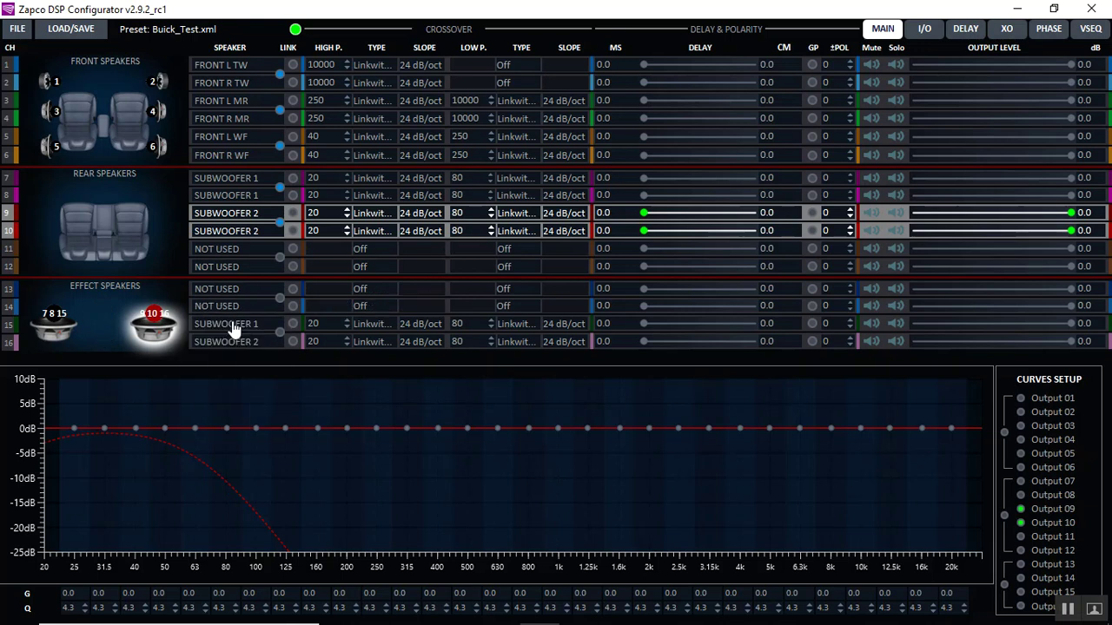
click(232, 324)
click(233, 338)
click(233, 345)
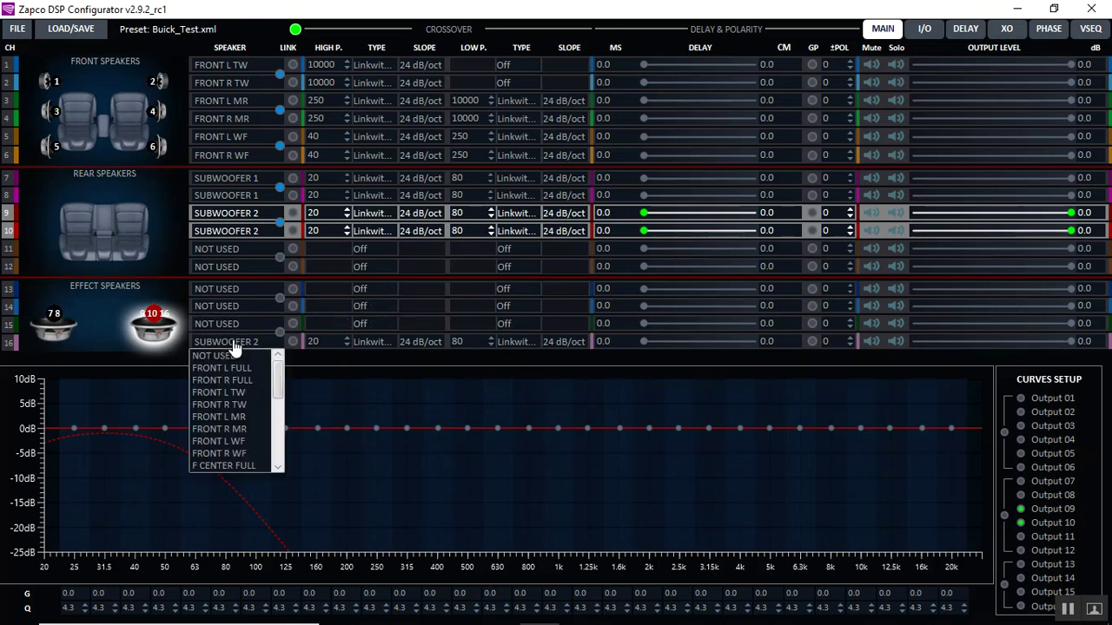
click(234, 354)
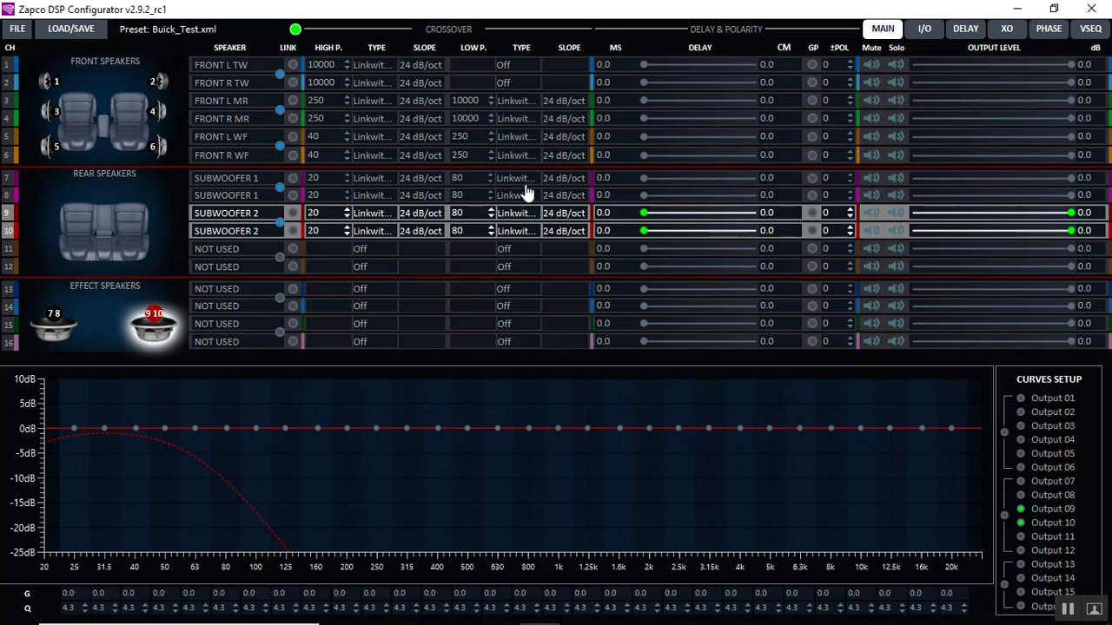
- Mute the SUBWOOFER 1 channels 7 and 8 and save the setup in the current preset
click(874, 177)
click(872, 195)
click(50, 31)
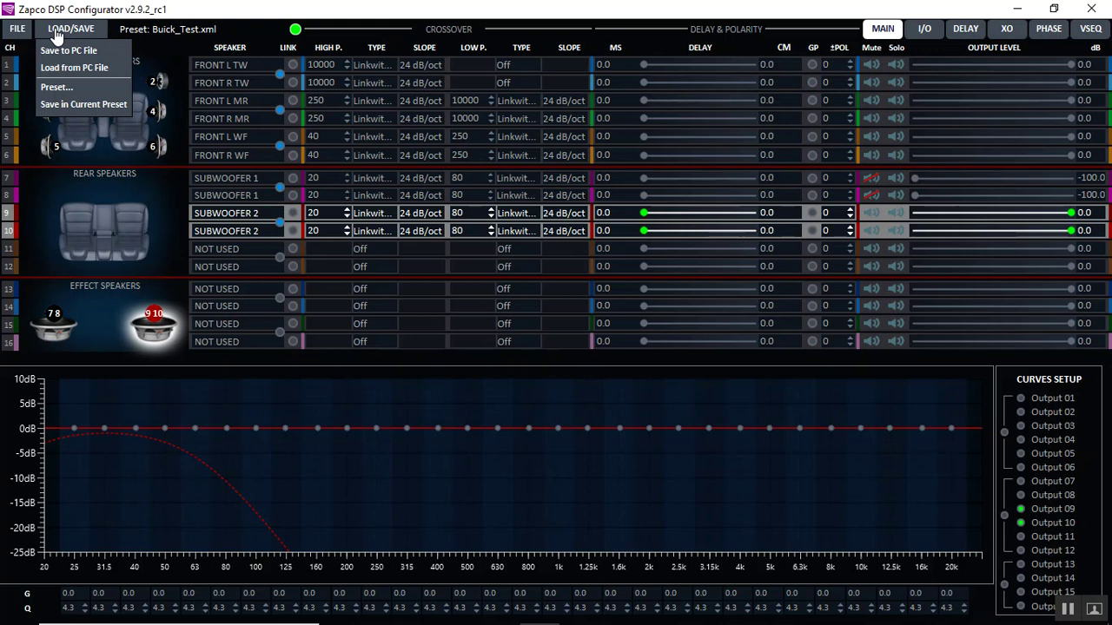
click(73, 105)
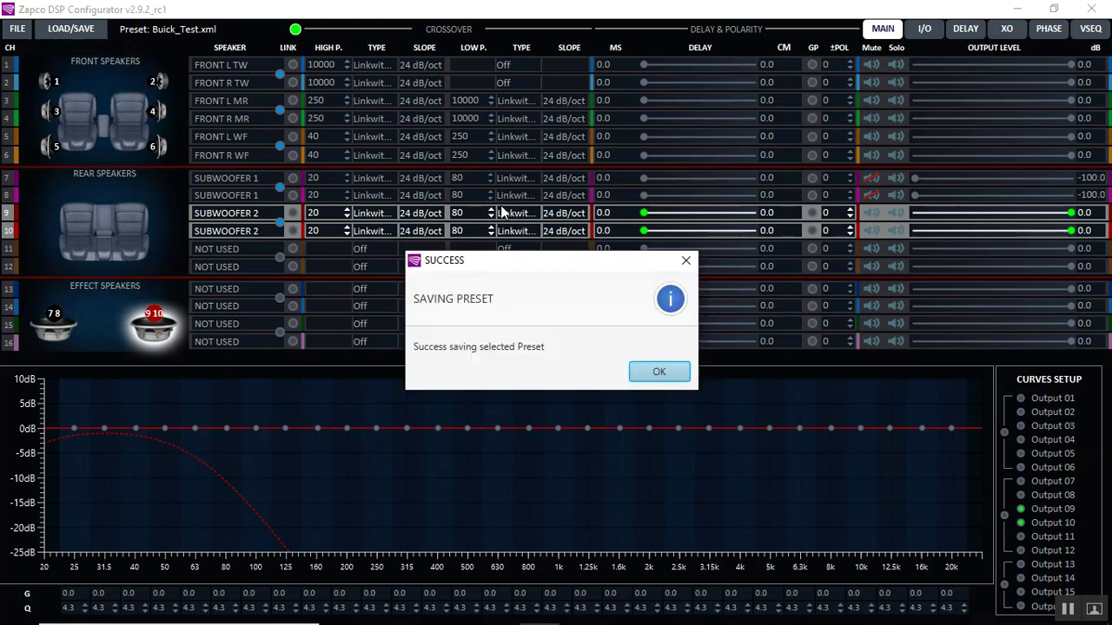
click(650, 372)
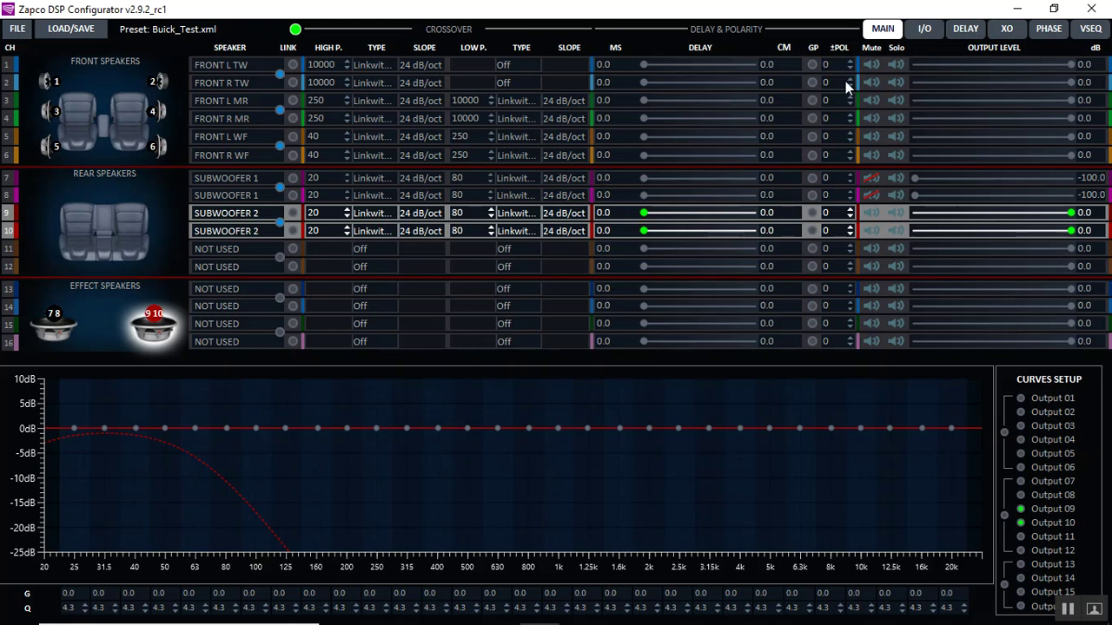
- Mute front channels 1 through 6 and the SUBWOOFER 2 channels 9 and 10
click(875, 70)
click(872, 85)
click(872, 102)
click(874, 120)
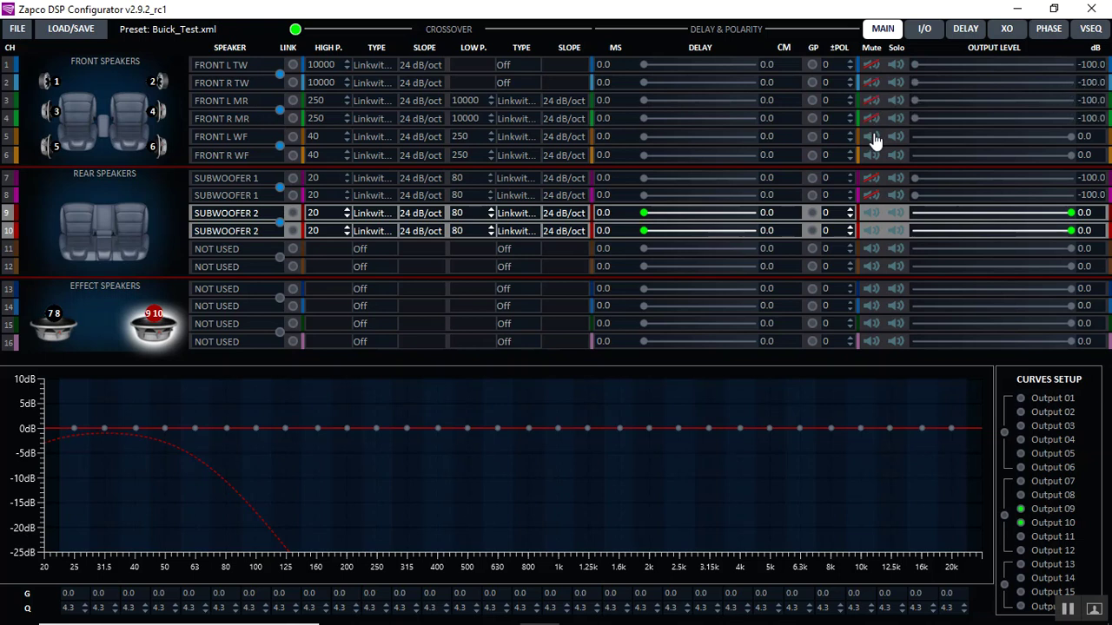
click(874, 138)
click(873, 155)
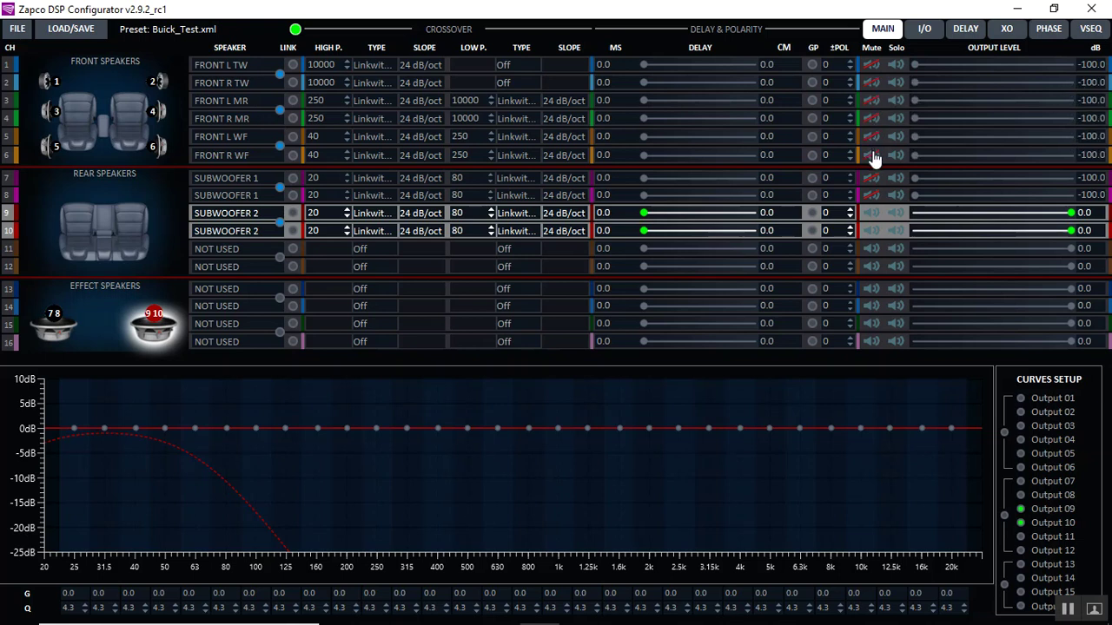
click(873, 232)
click(872, 213)
- Test the front tweeters by unmuting channels 1 and 2, and mute both again
click(871, 66)
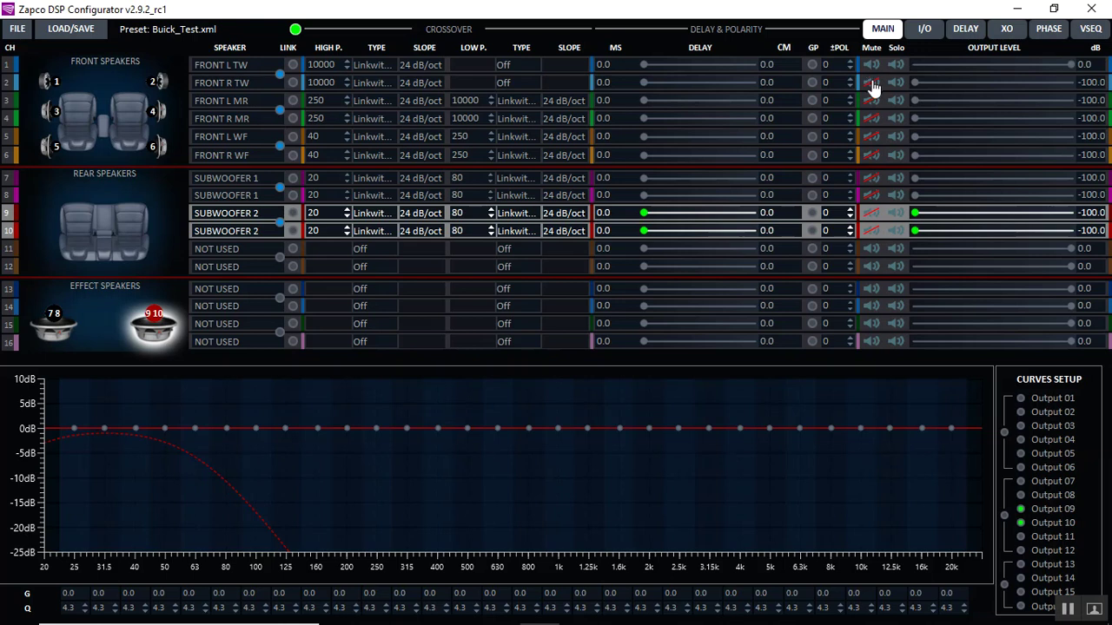
click(872, 82)
click(873, 83)
click(872, 65)
- Test the front midranges by unmuting channels 3 and 4, and mute both again
click(872, 101)
click(872, 120)
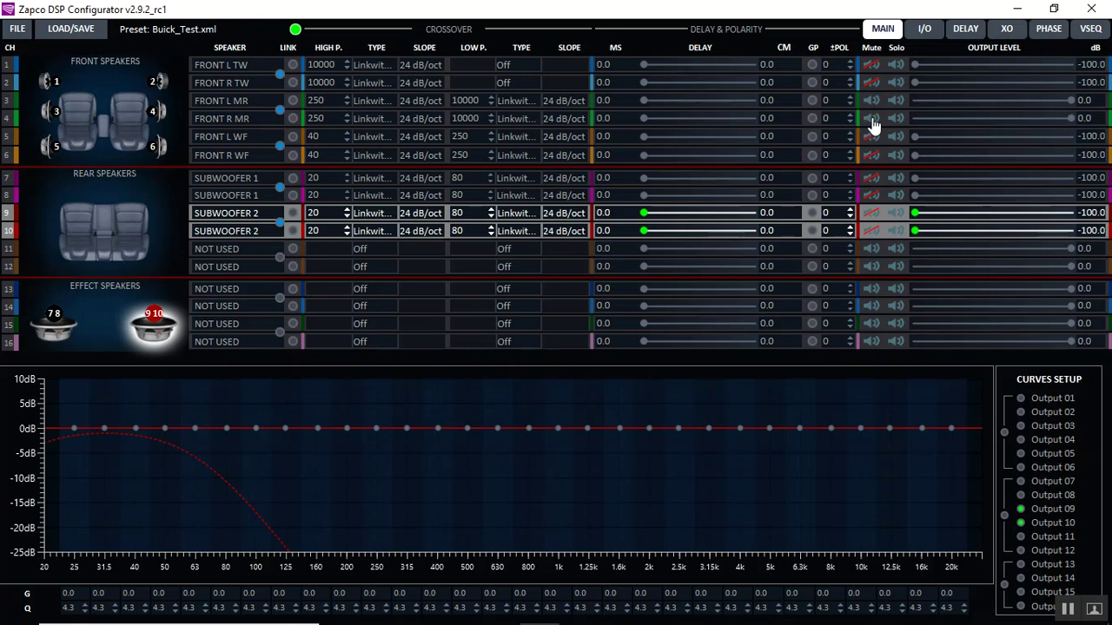
click(872, 119)
click(872, 101)
- Test the front woofers by unmuting channels 5 and 6, and mute both again
click(873, 143)
click(874, 160)
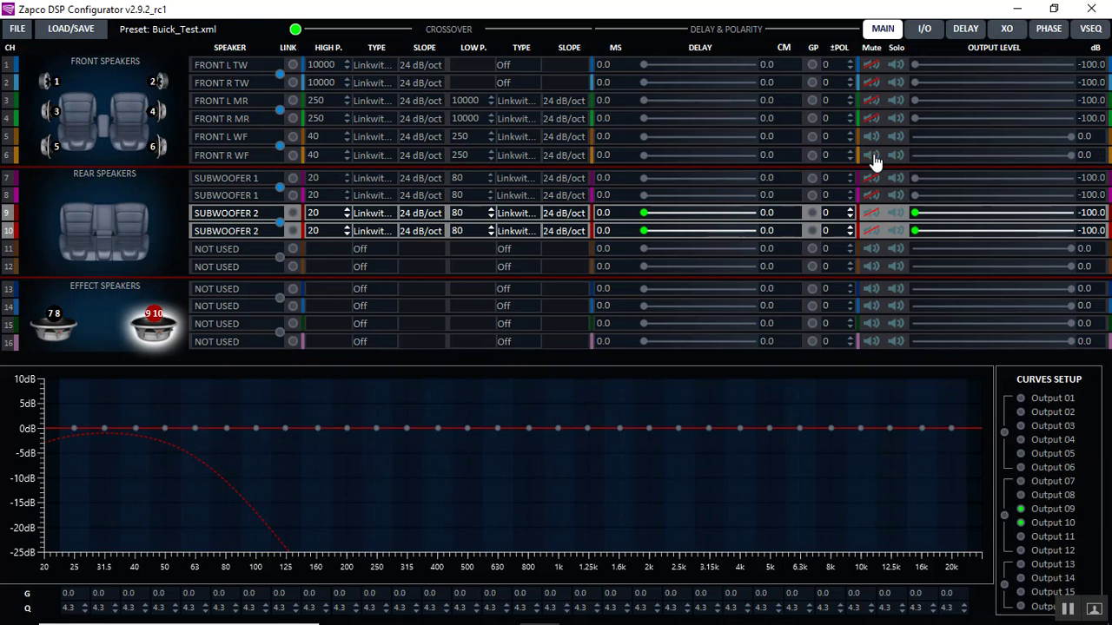
click(875, 158)
click(873, 139)
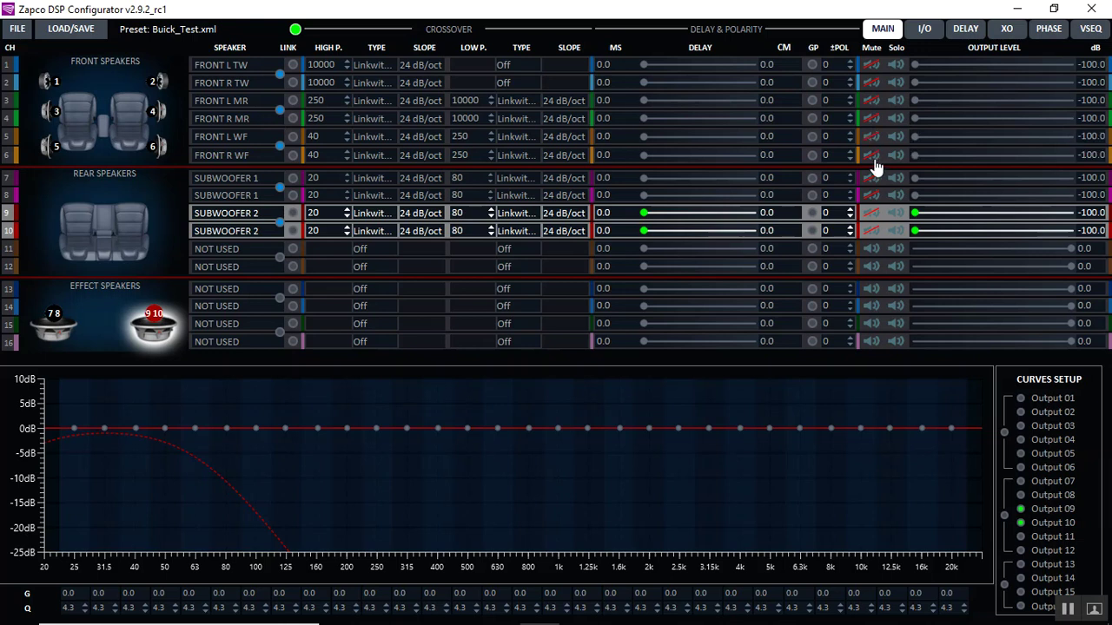
- Test the SUBWOOFER 2 pair by unmuting channels 9 and 10, and mute both again
click(871, 216)
click(869, 233)
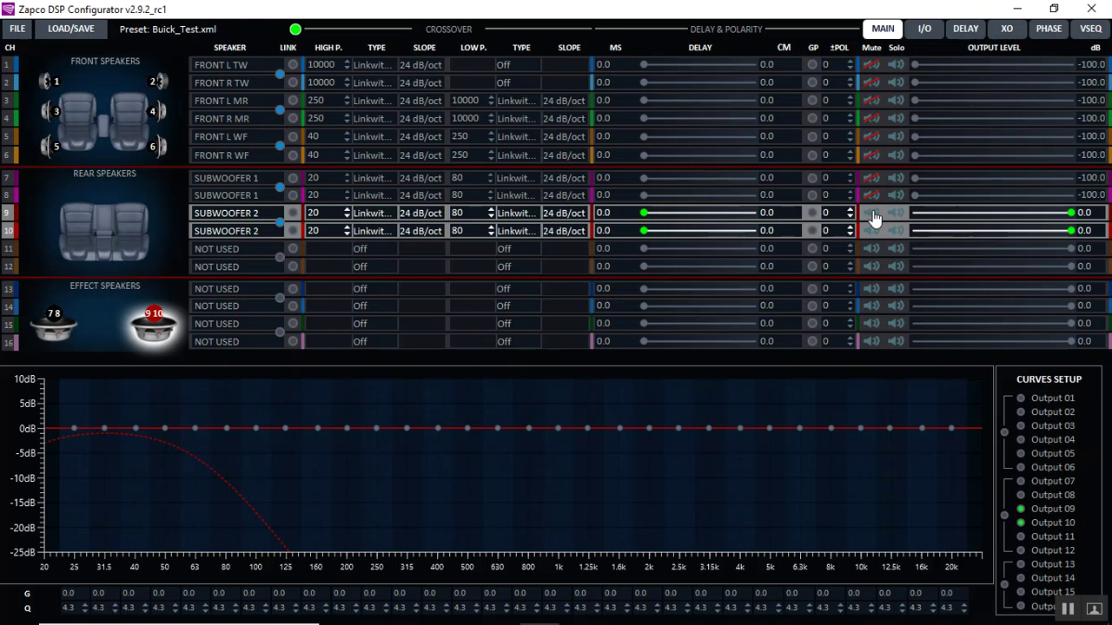
click(872, 215)
click(873, 230)
- Test the SUBWOOFER 1 pair by unmuting channels 7 and 8, and mute both again
click(873, 179)
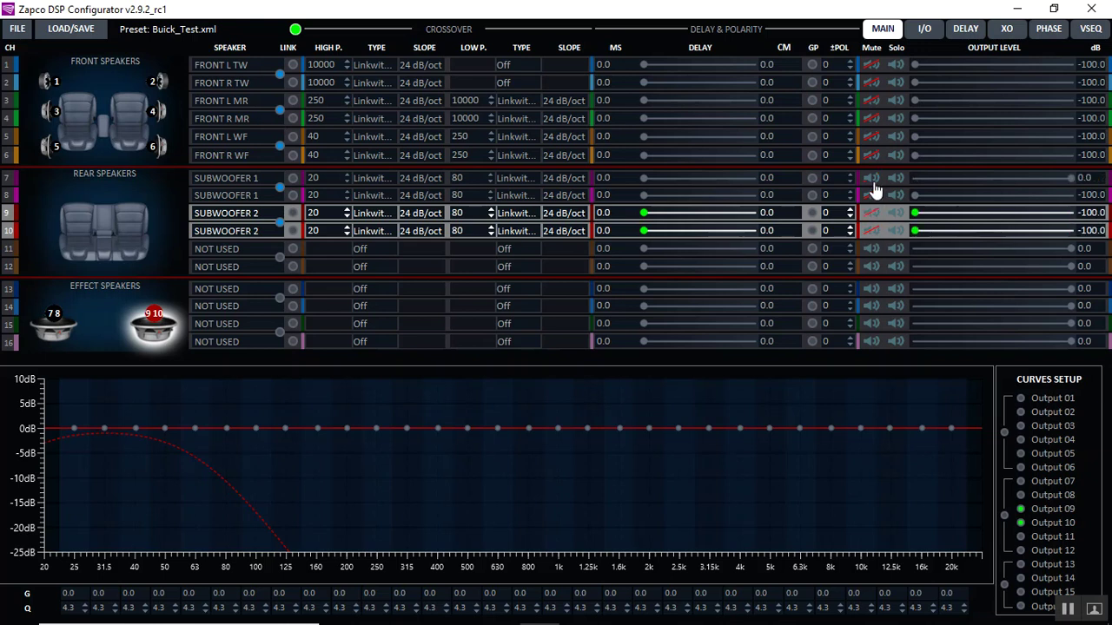
click(873, 197)
click(873, 196)
click(873, 181)
- Unmute front channels 1 through 6 and the SUBWOOFER 2 channels 9 and 10
click(872, 65)
click(873, 83)
click(872, 100)
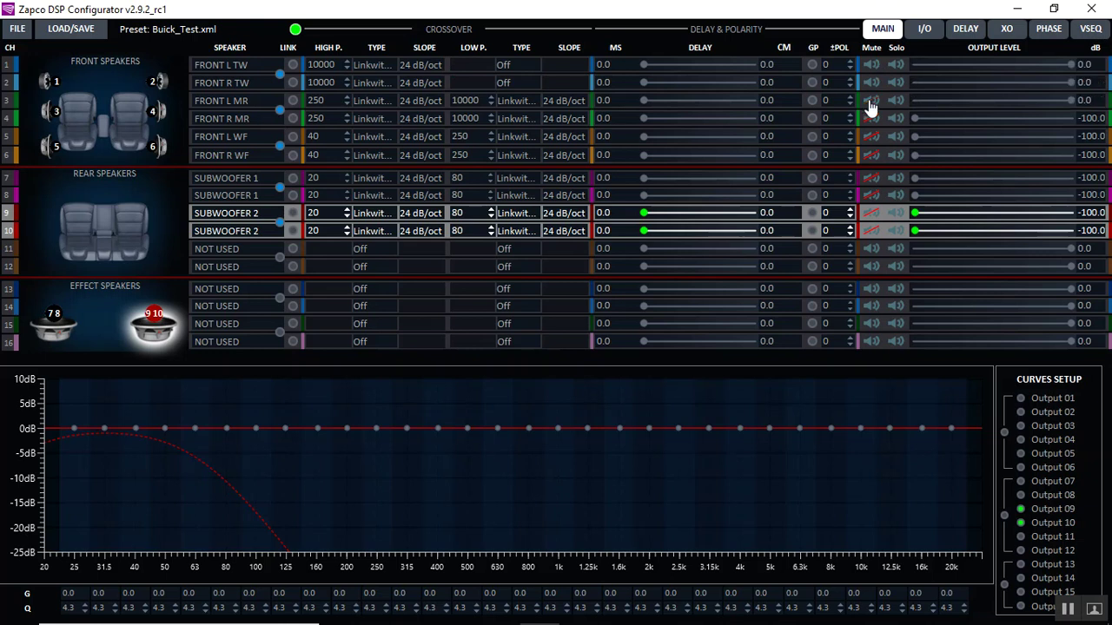
click(873, 119)
click(873, 137)
click(873, 156)
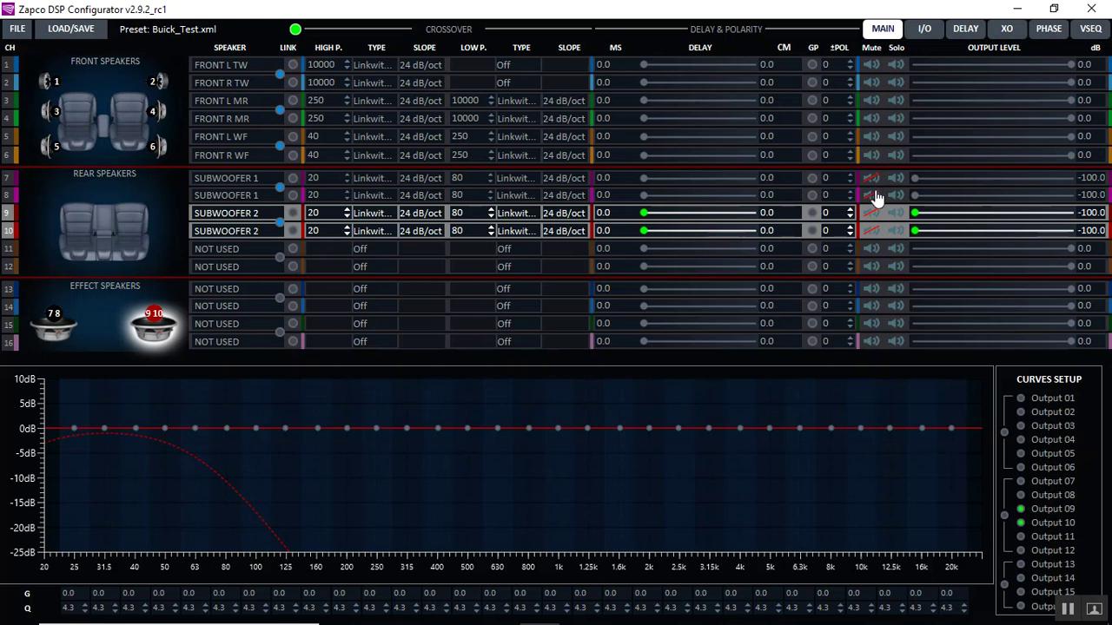
click(873, 214)
click(873, 232)
- Unlink channel pairs 1-2, 3-4, 5-6, 7-8 and 9-10, and relink channels 9 and 10
click(285, 82)
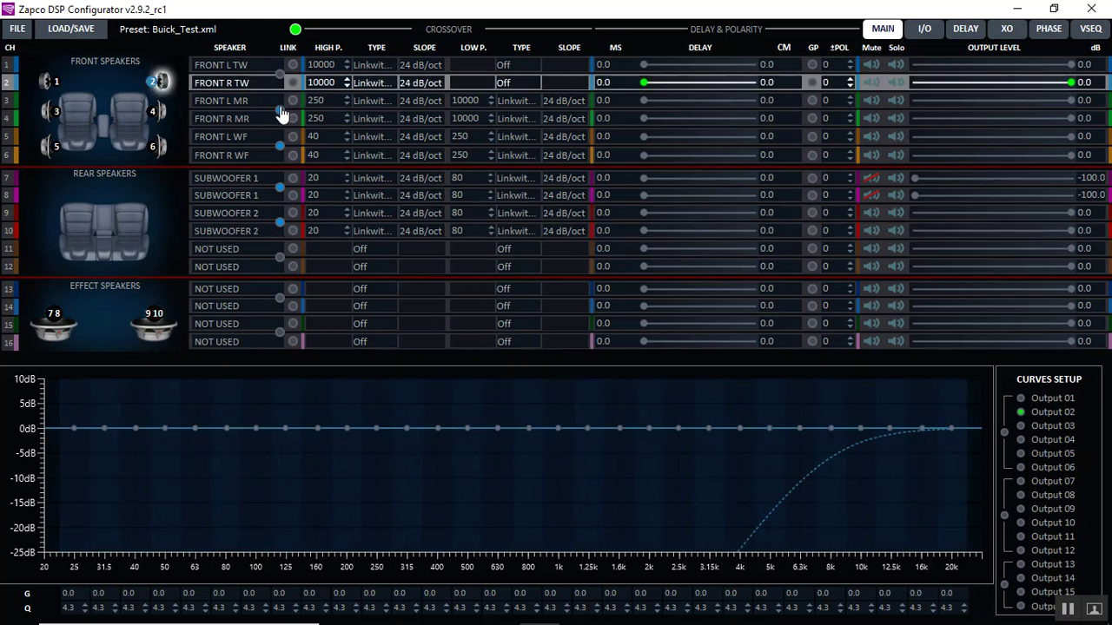
click(282, 118)
click(281, 155)
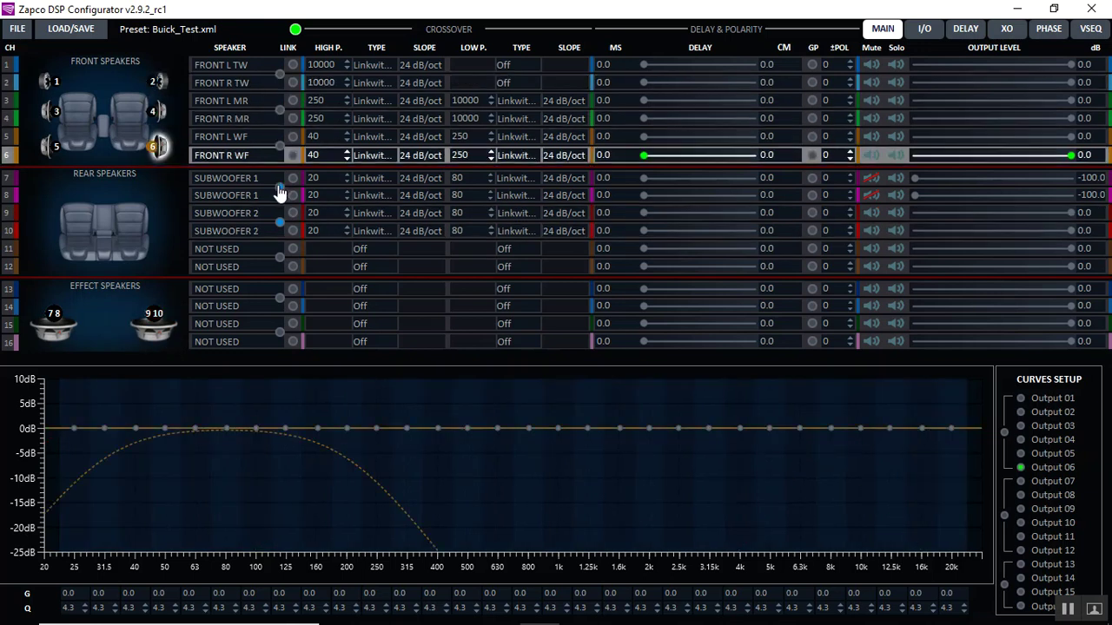
click(279, 194)
click(281, 229)
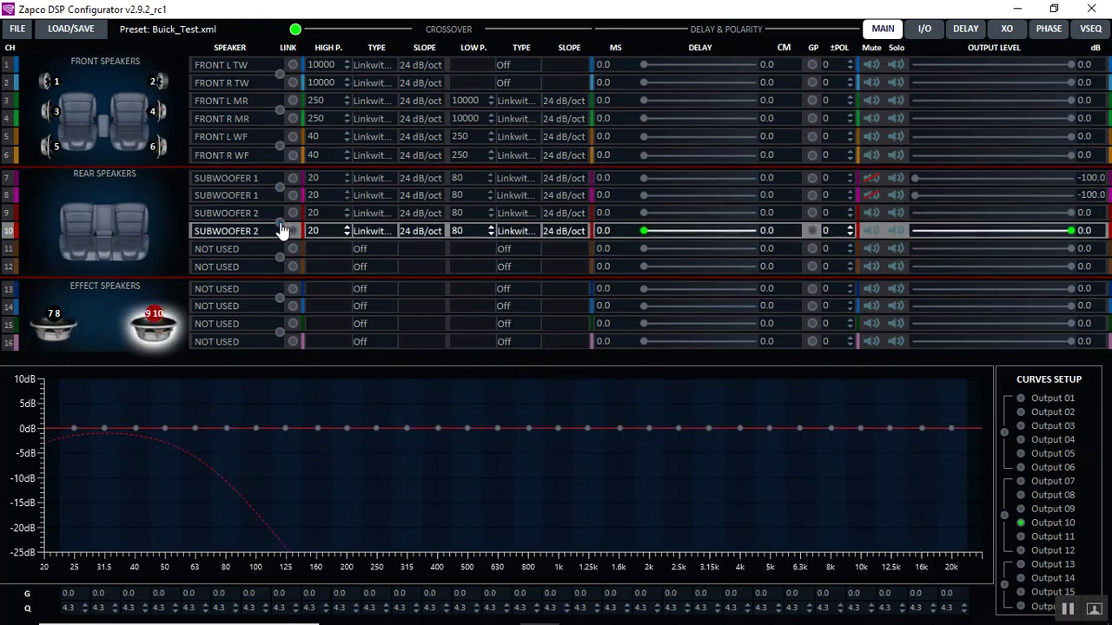
click(280, 224)
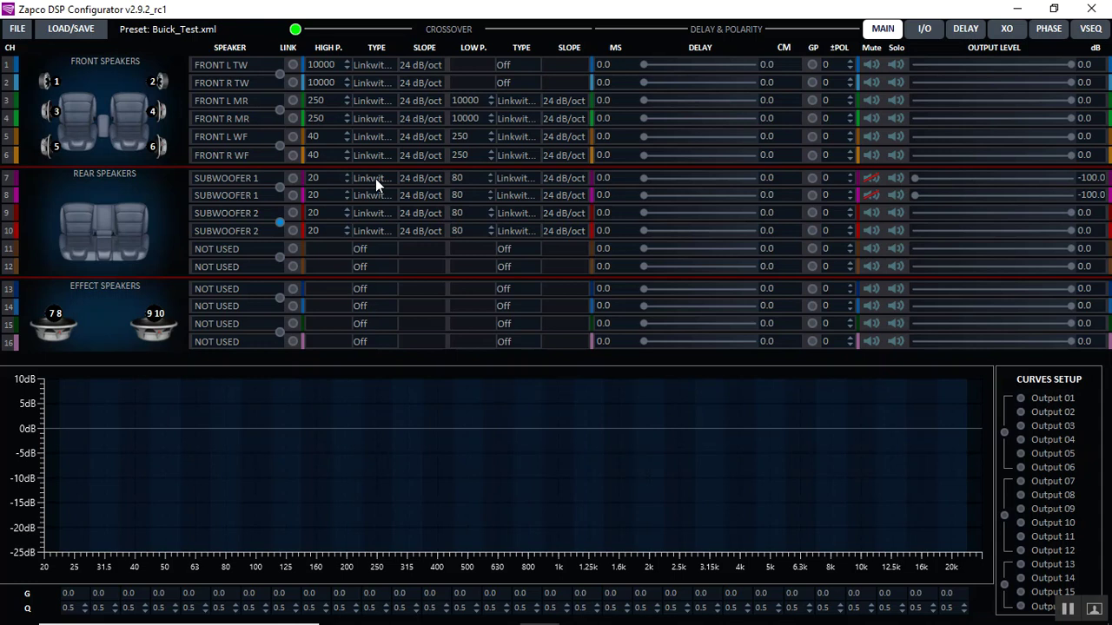
- Save the configuration to the Desktop as Buick_Test in XML format, replacing the existing file
click(92, 33)
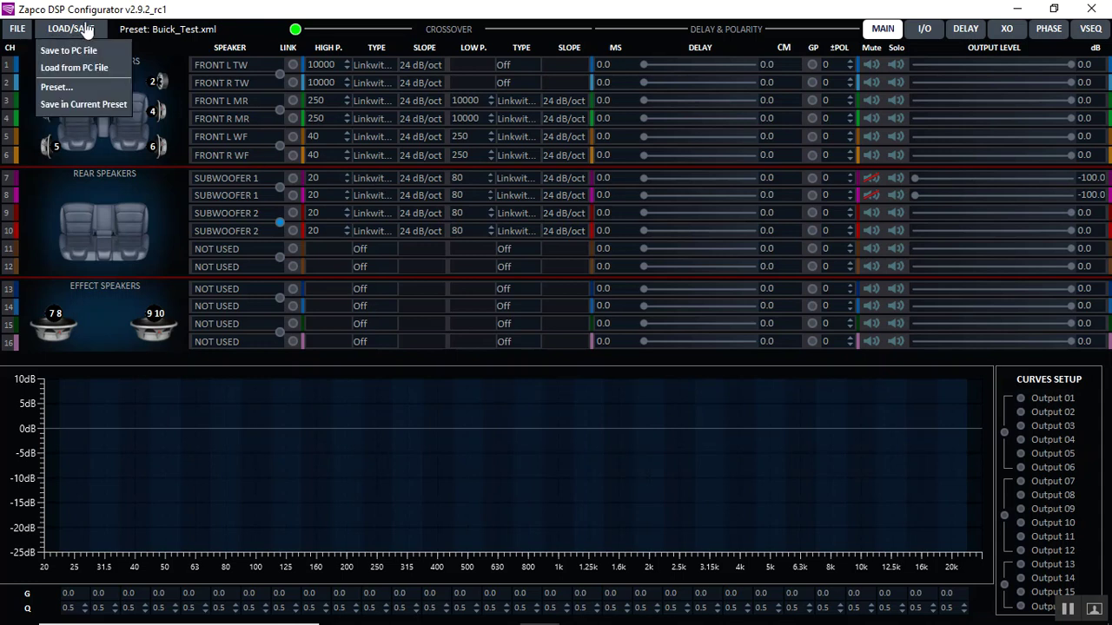
click(86, 46)
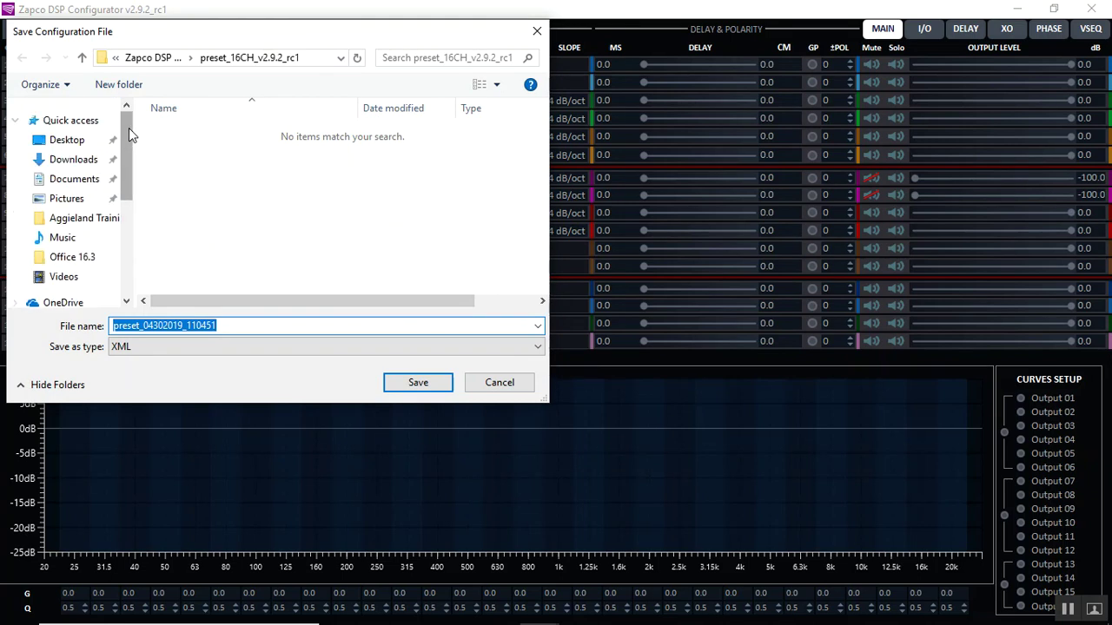
click(78, 140)
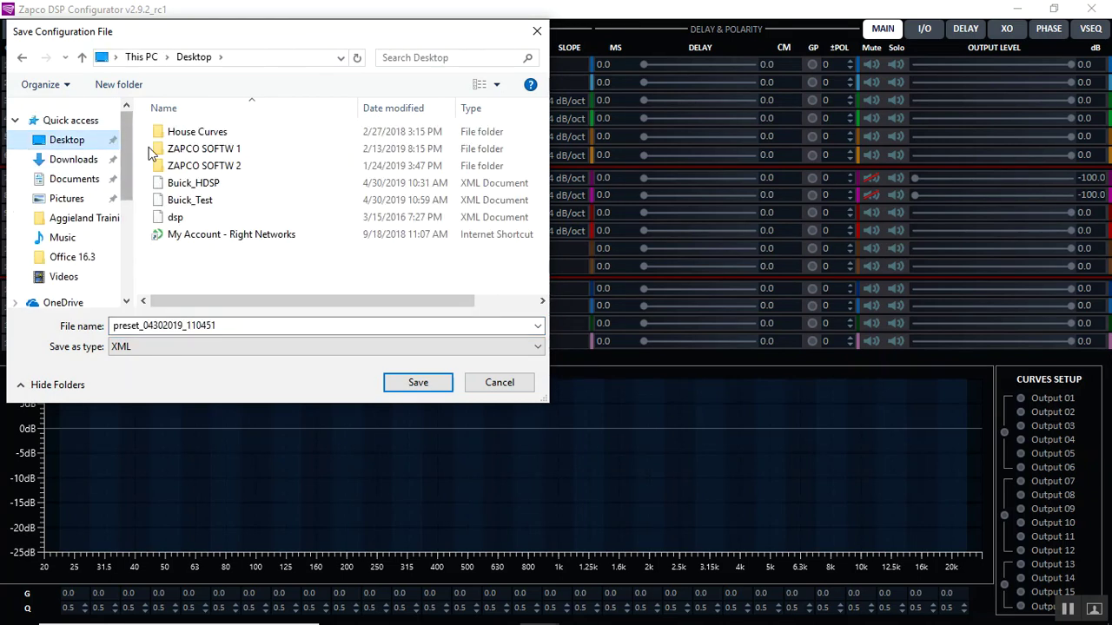
click(205, 203)
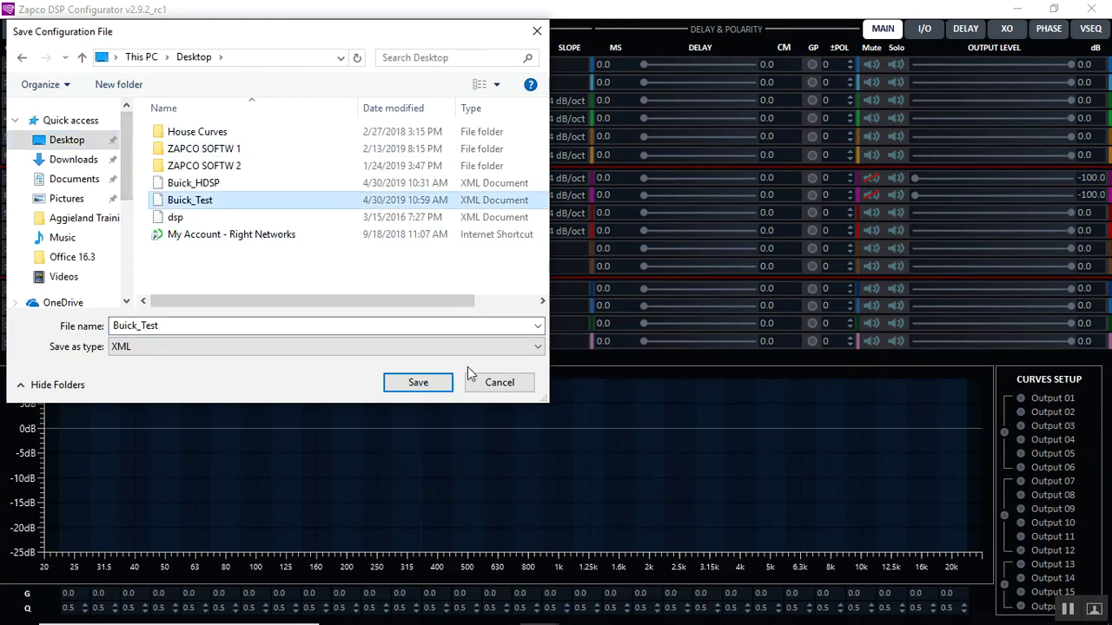
click(432, 383)
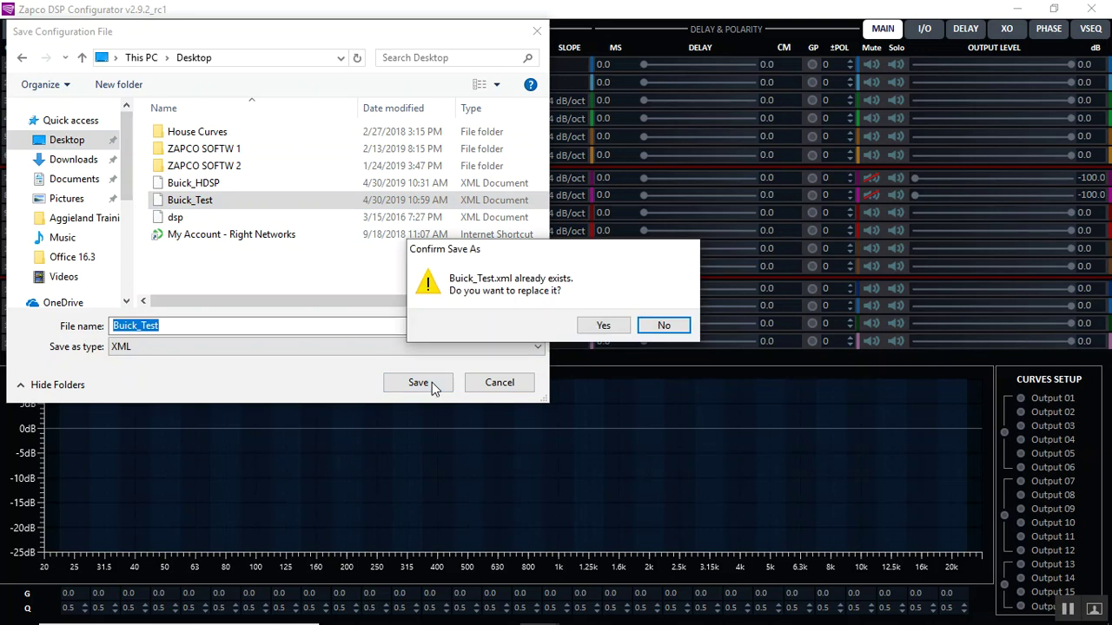
click(623, 325)
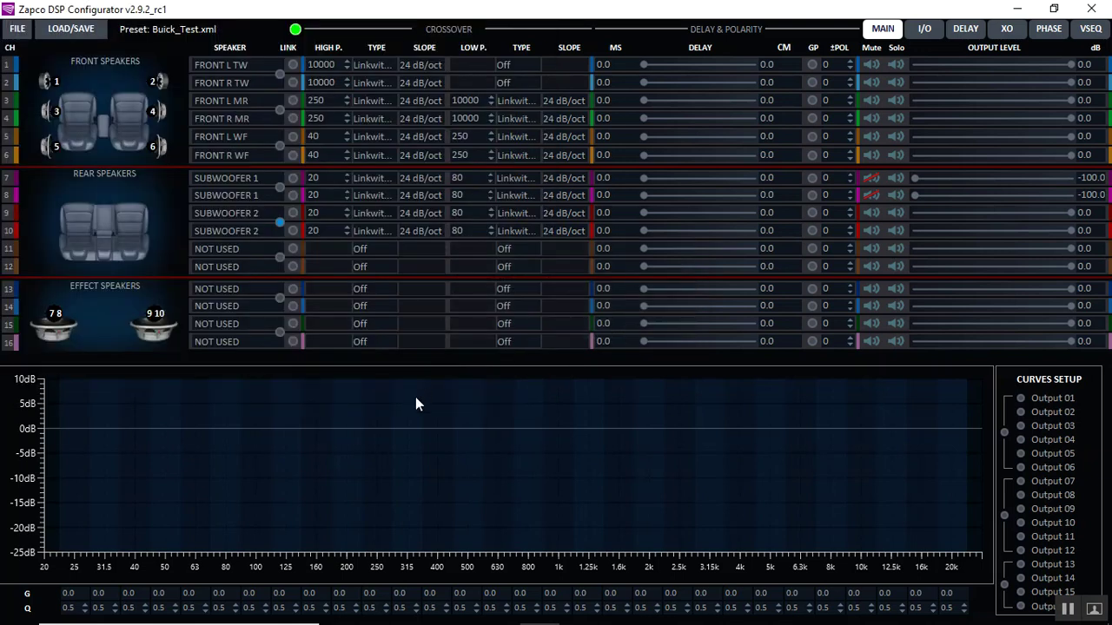
- Save the unlinked channel setup in the device's current preset
click(75, 30)
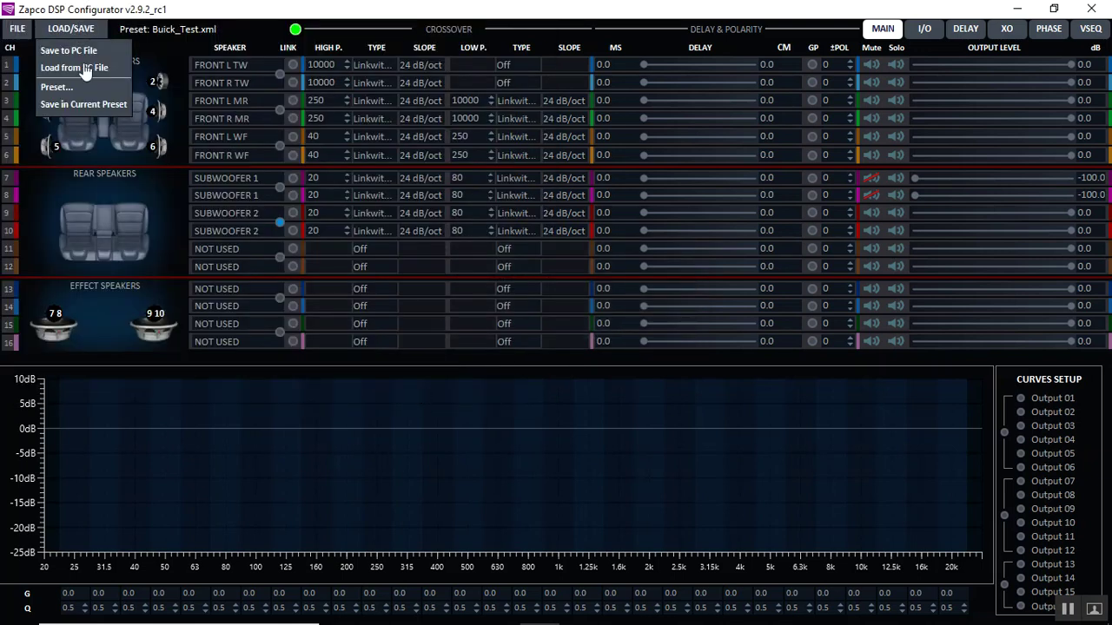
click(82, 104)
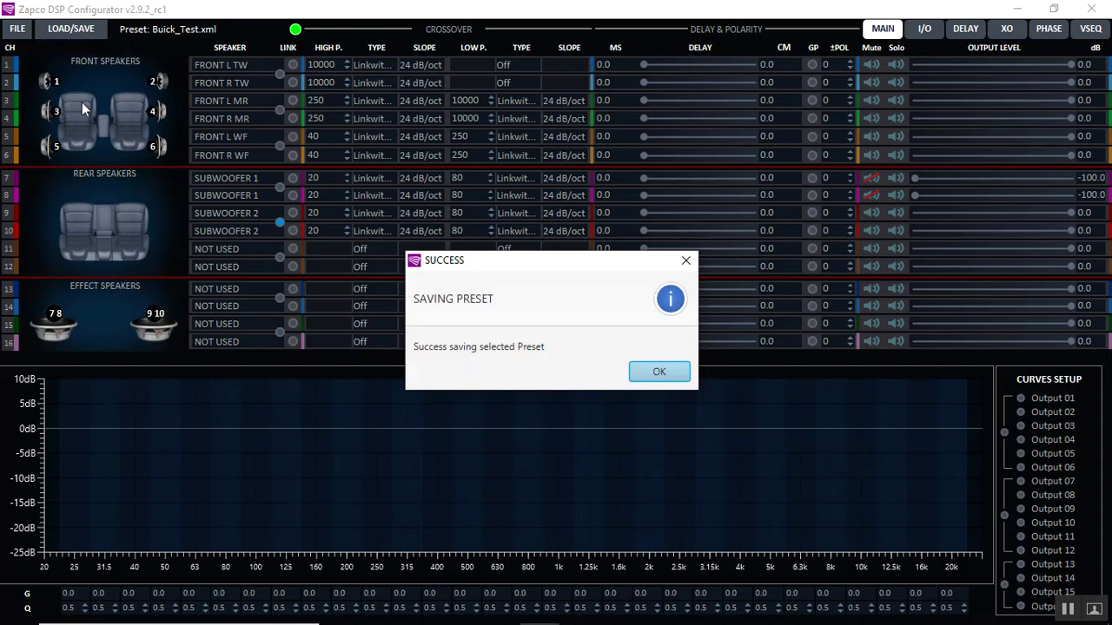
click(642, 374)
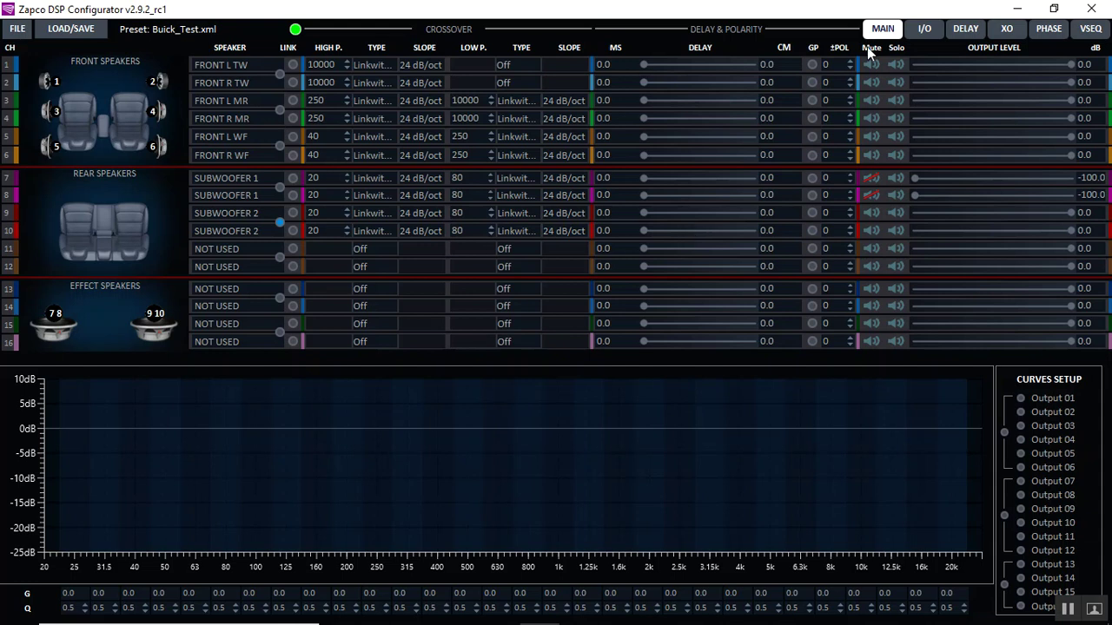
mouse_move(686, 618)
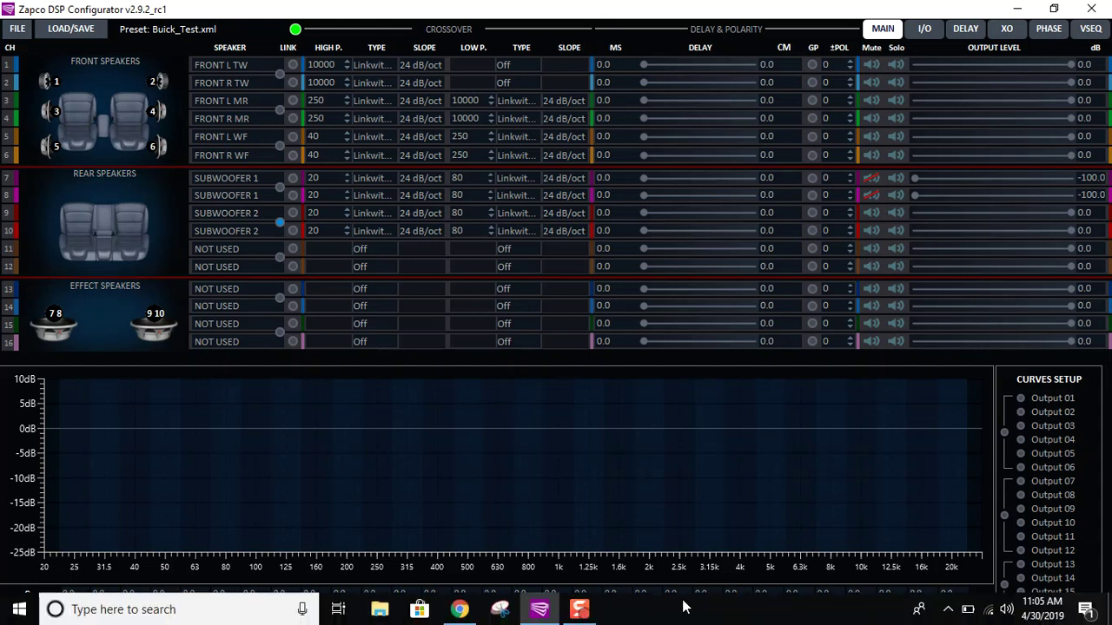